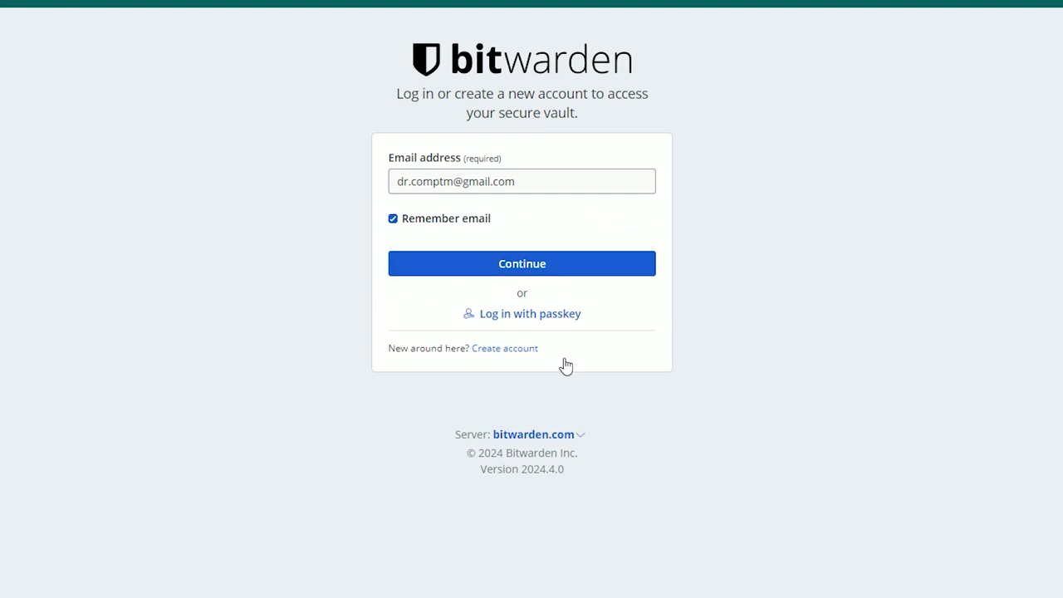
Continue with the remembered email and log in to the Bitwarden web vault with the master password.
click(536, 263)
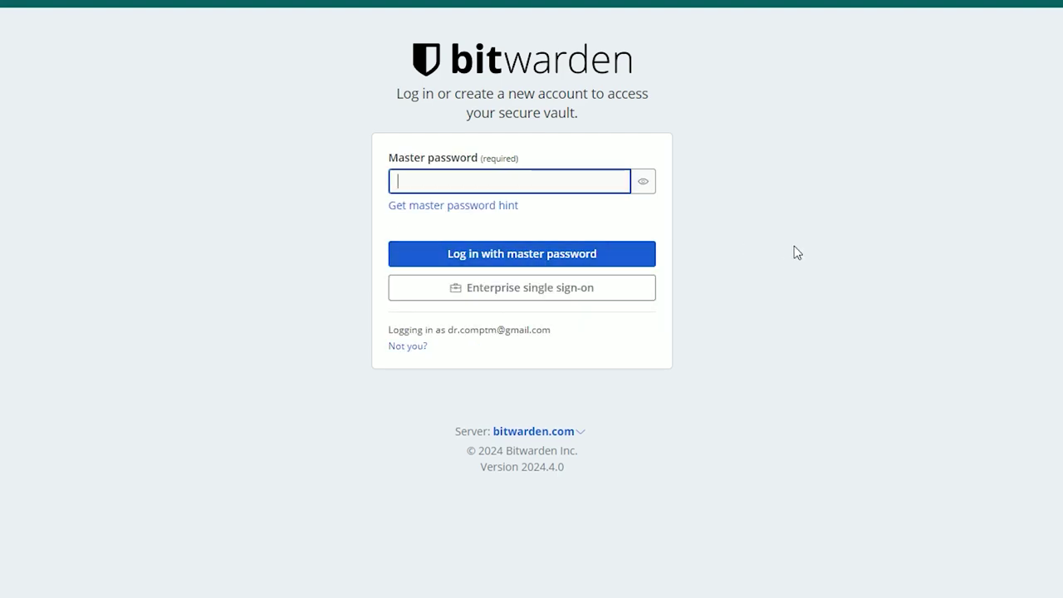
key(ctrl+v)
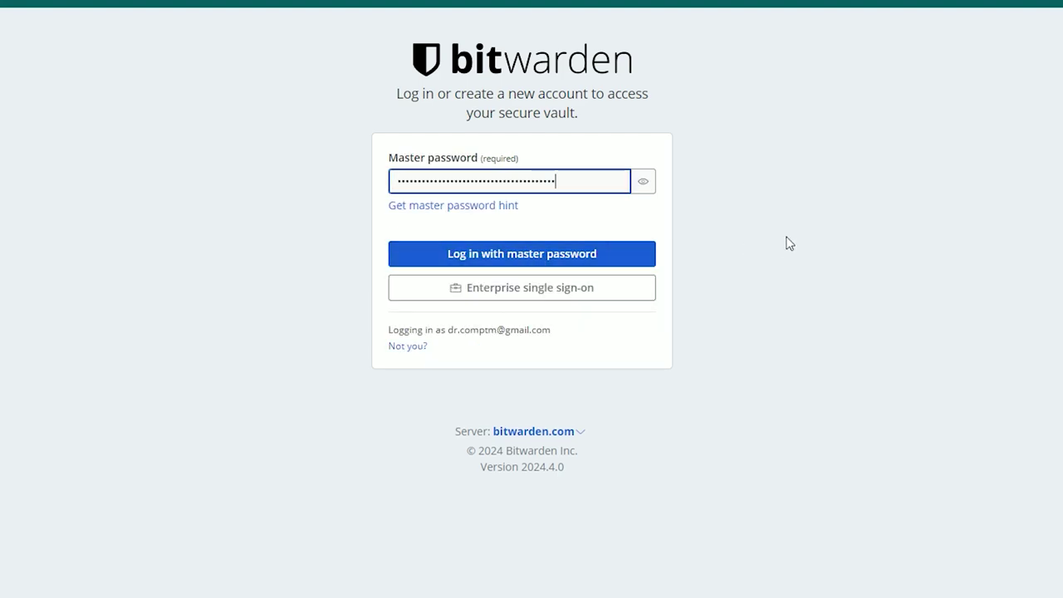
click(591, 260)
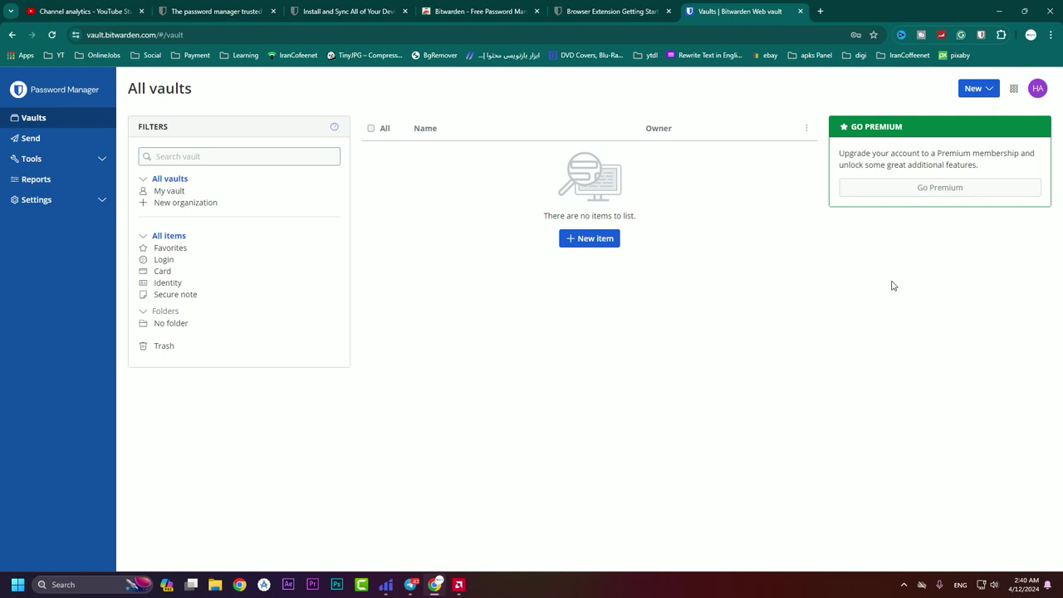
click(1038, 89)
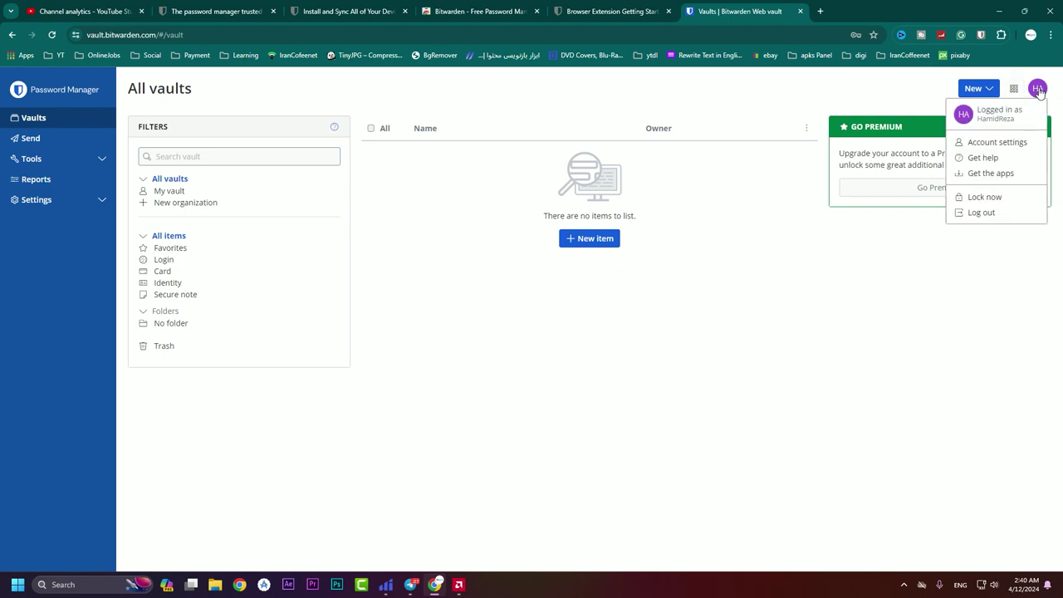
click(1039, 89)
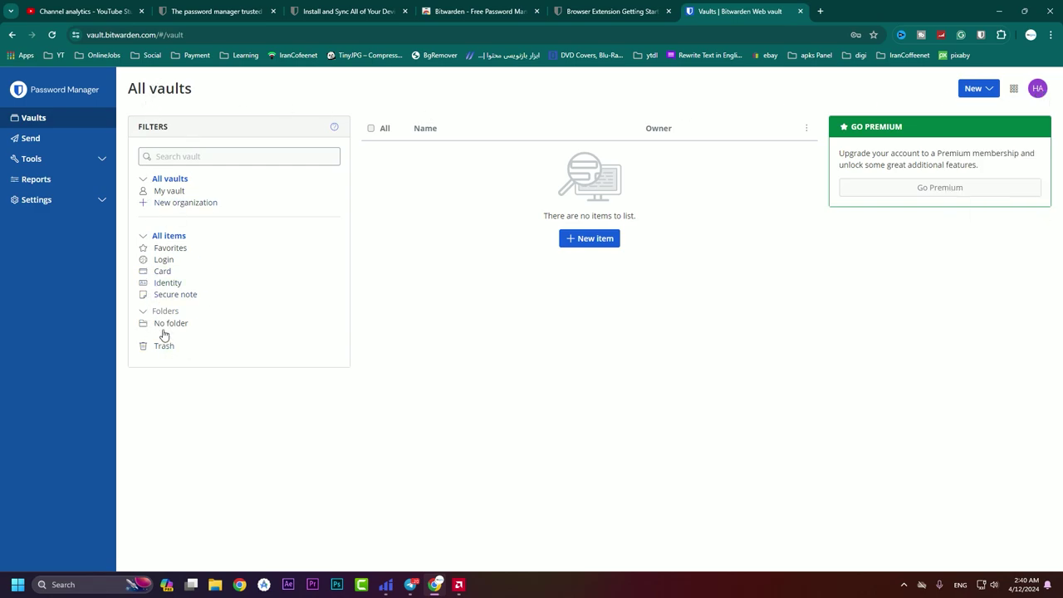
In a new browser tab, log in to the Bitwarden extension with the account email remembered and the master password.
key(ctrl+t)
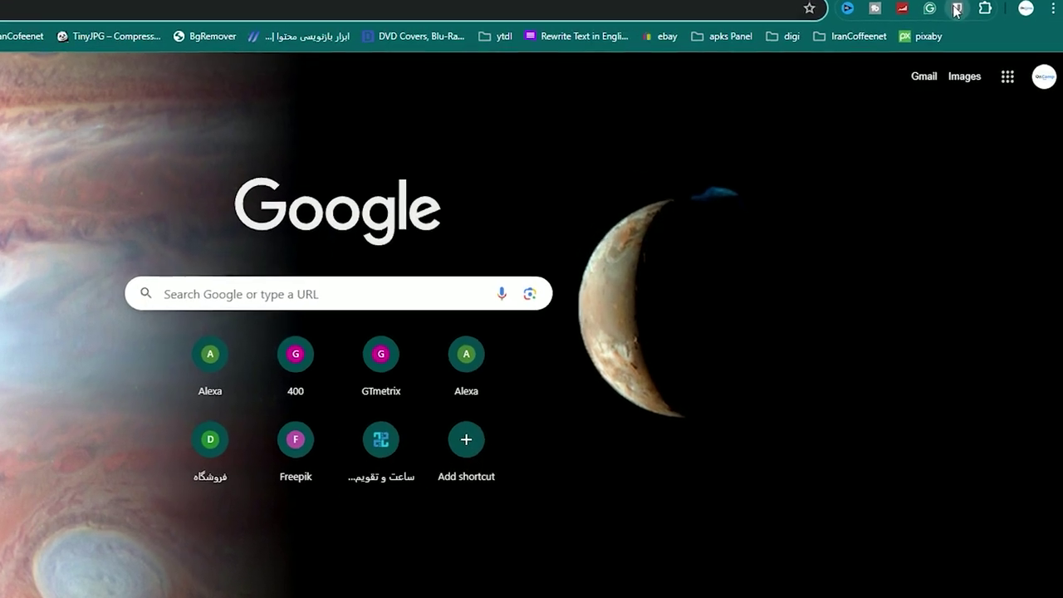
click(971, 27)
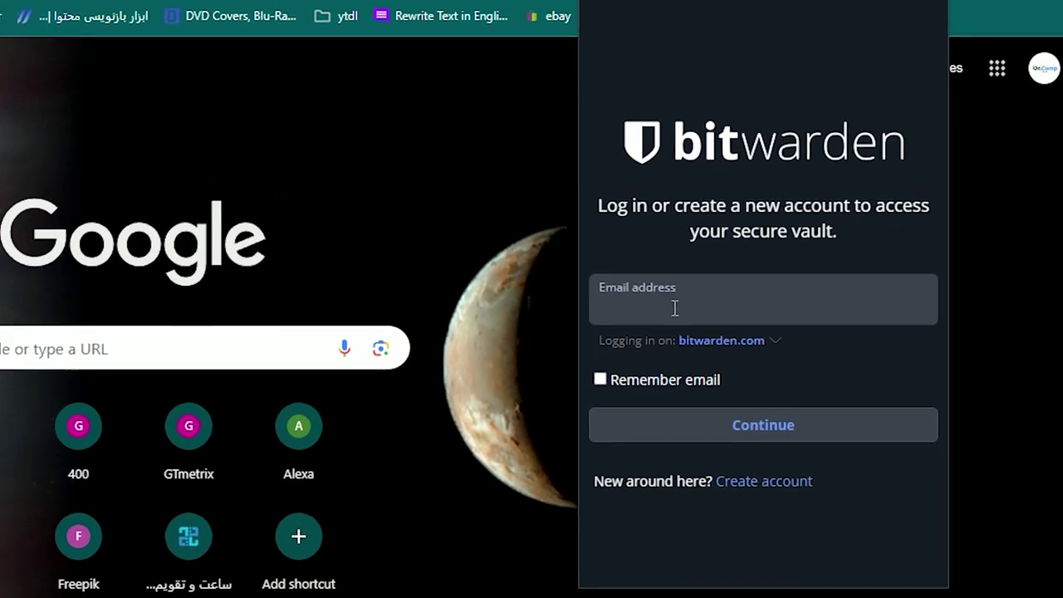
click(702, 293)
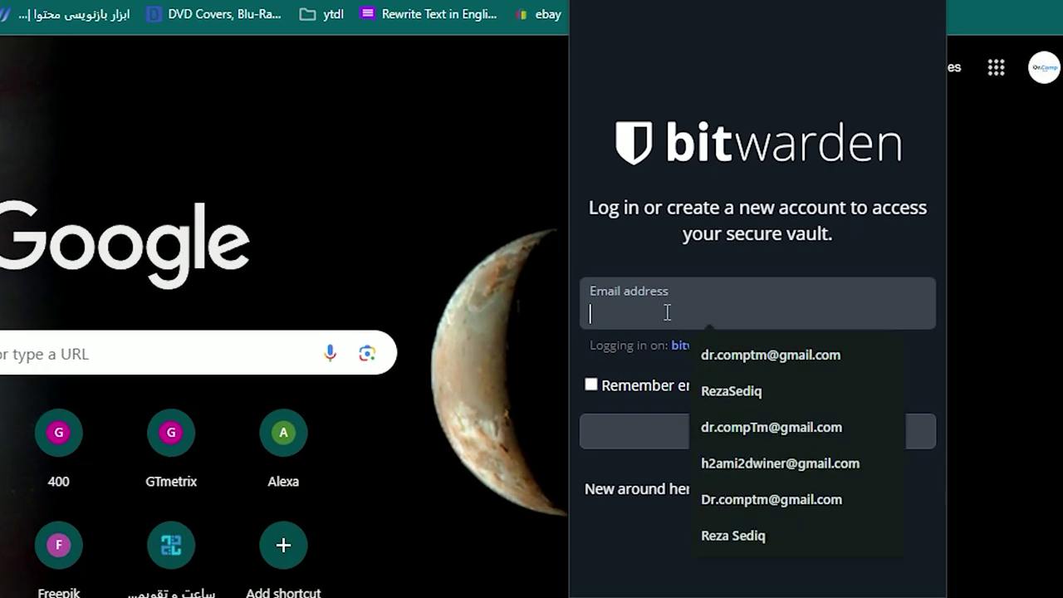
click(720, 354)
click(648, 385)
click(770, 440)
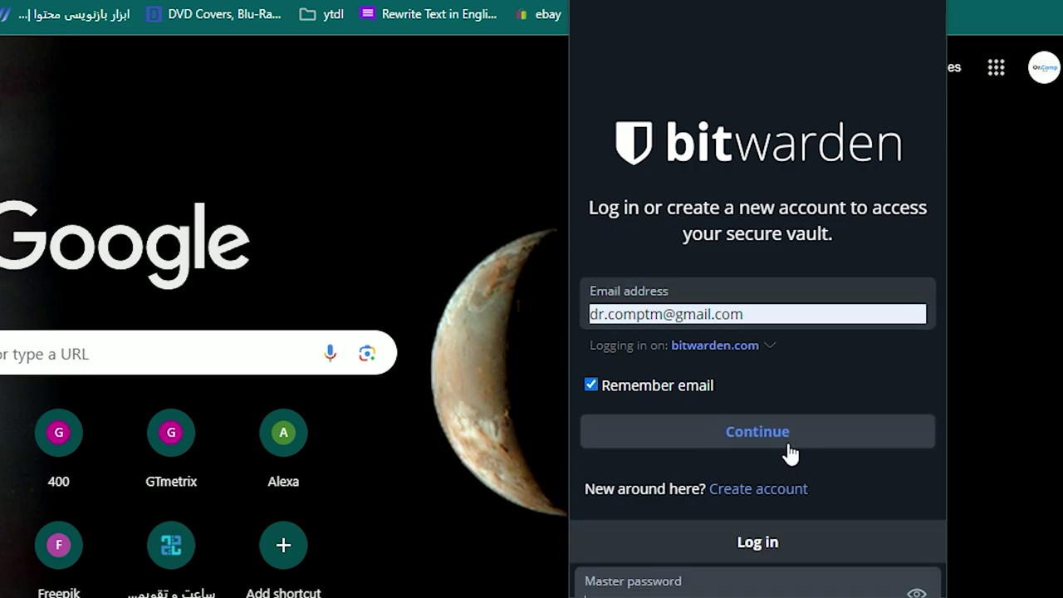
key(ctrl+v)
click(709, 154)
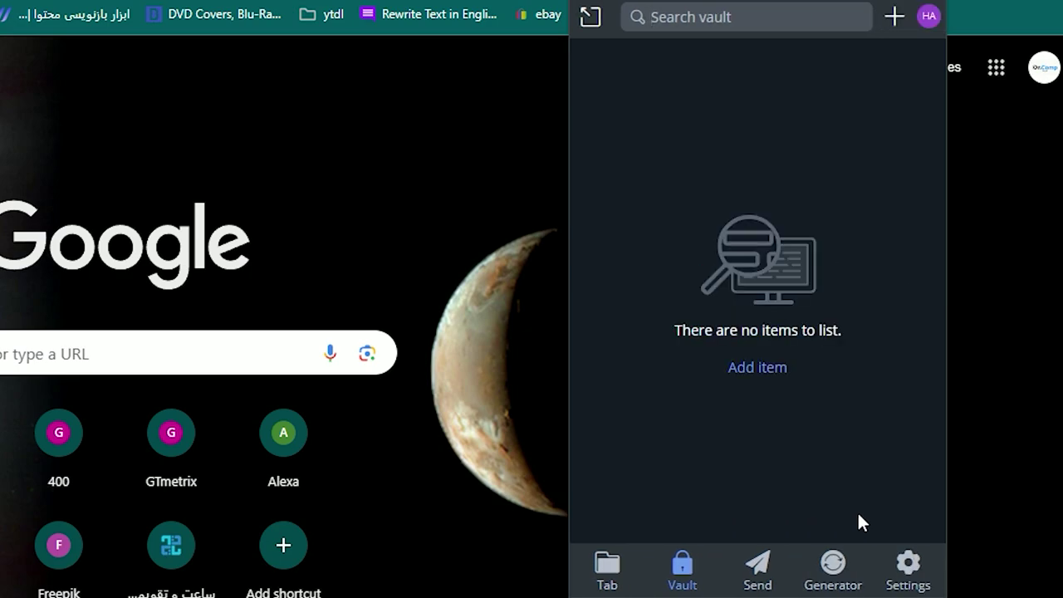
Look through the extension's Settings, Generator, Send, Vault and Tab sections.
click(909, 564)
click(835, 571)
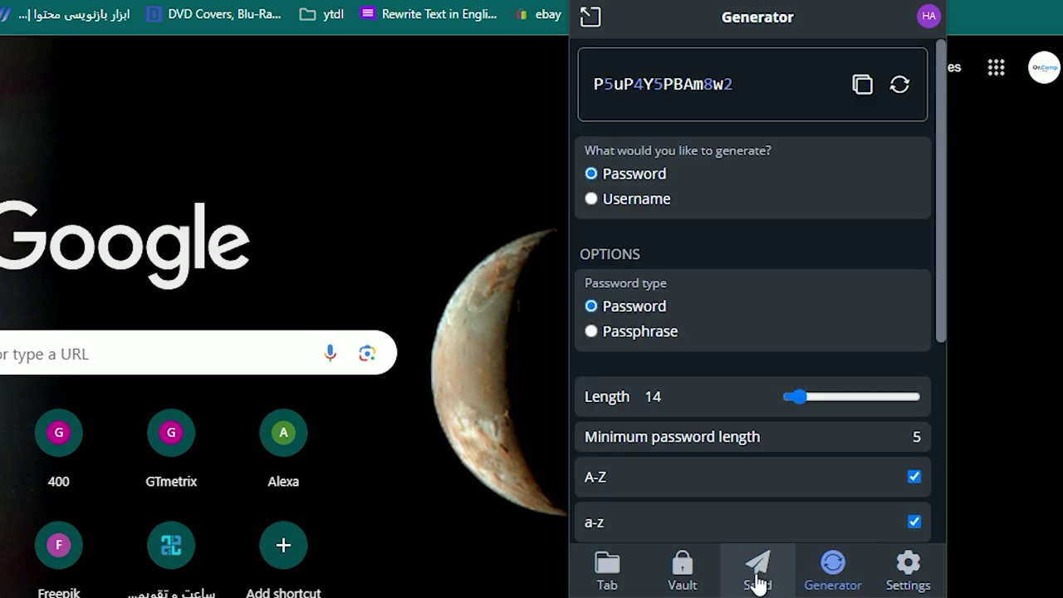
click(752, 573)
click(682, 572)
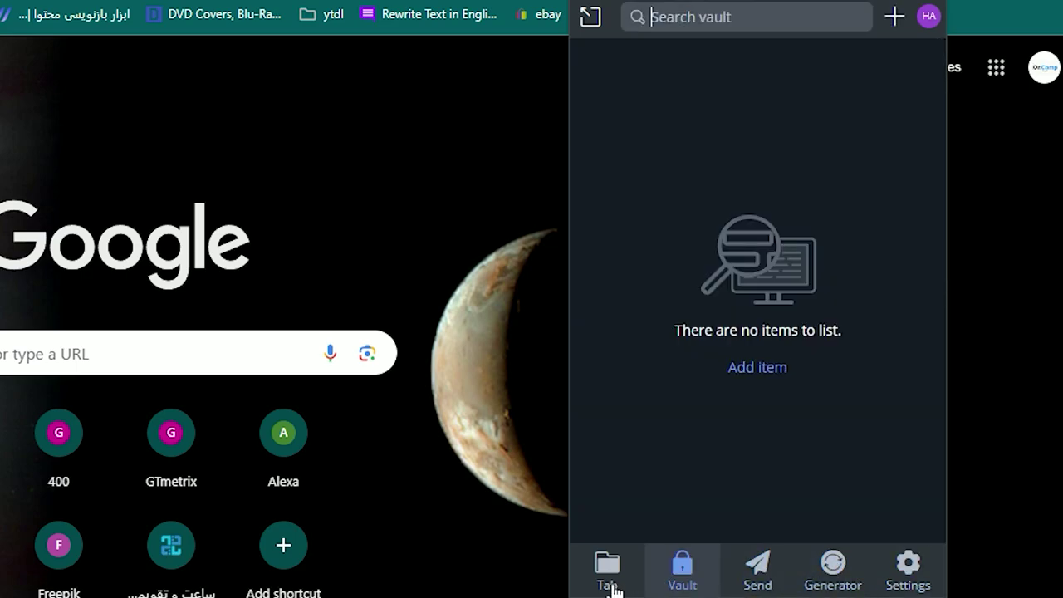
click(608, 573)
click(758, 571)
Set the length of generated passwords to 24 in the extension's Generator.
click(833, 572)
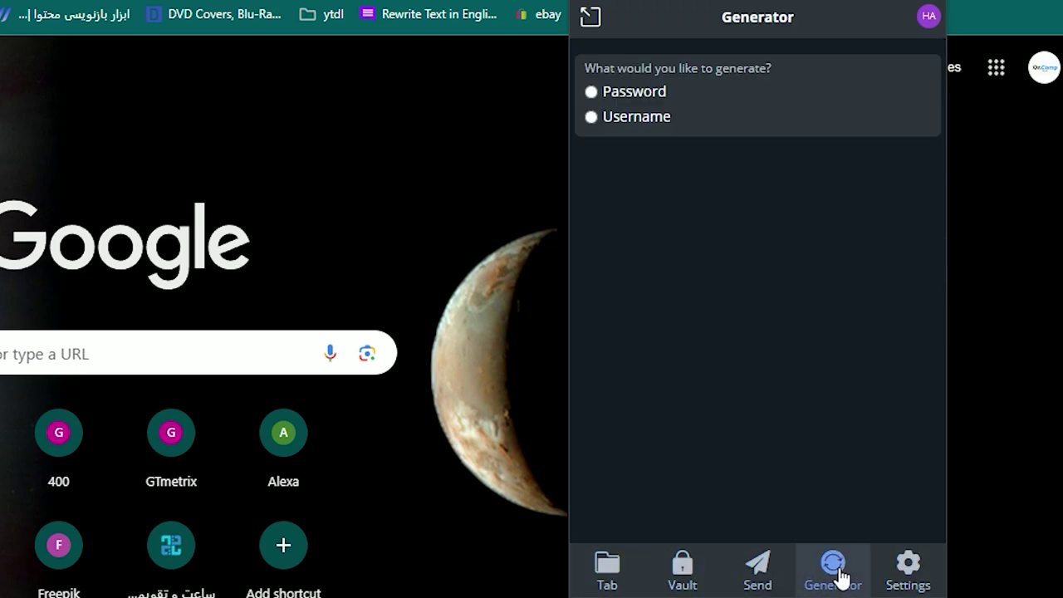
scroll(780, 281, down, 1)
scroll(781, 281, up, 1)
drag(798, 394, 809, 392)
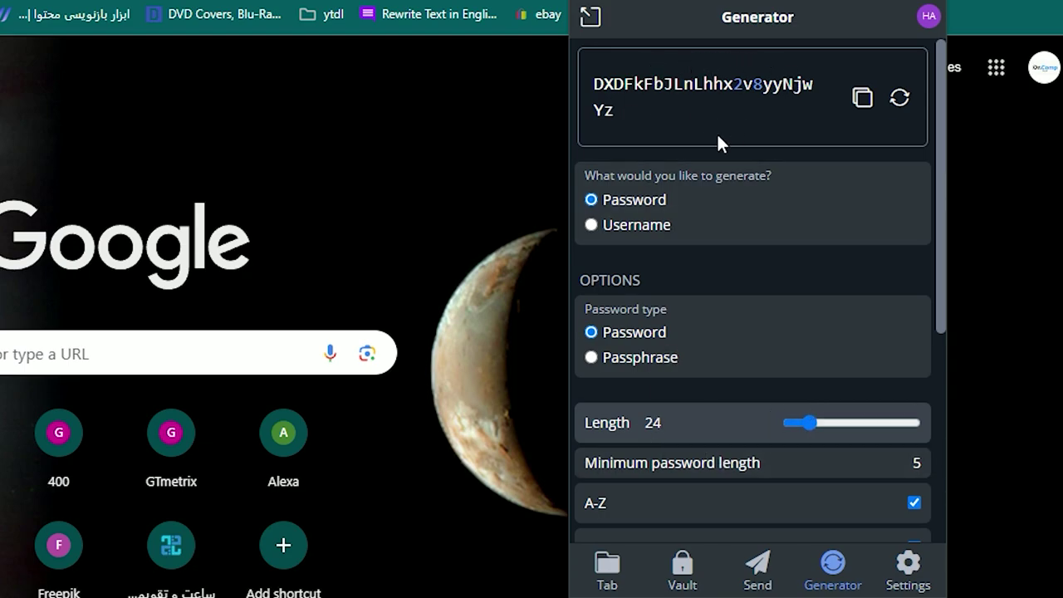
Try the username generator and the Passphrase type, returning the generator to the Password type.
click(620, 223)
click(618, 172)
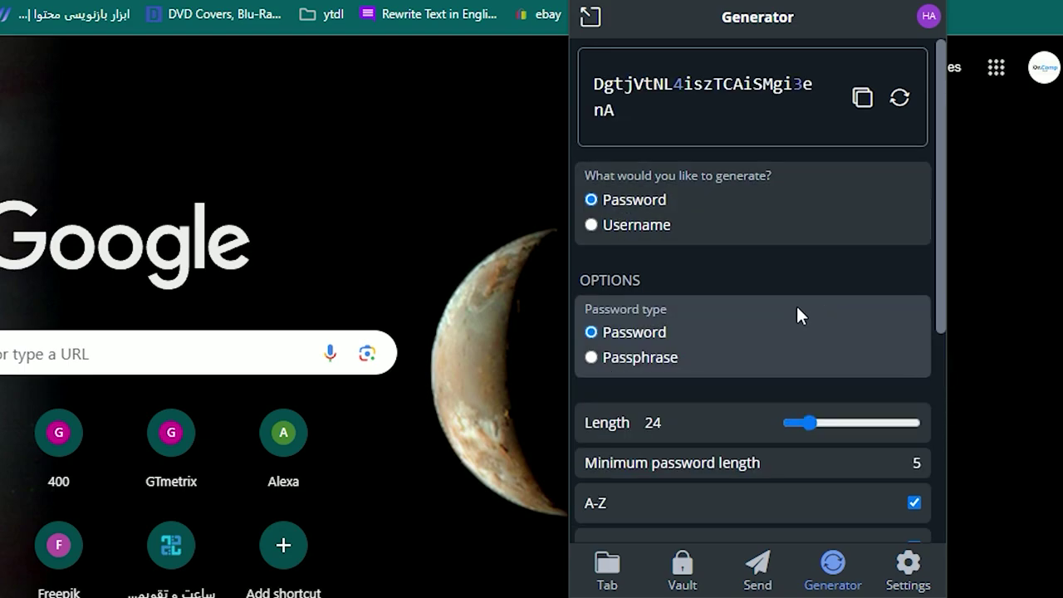
click(656, 363)
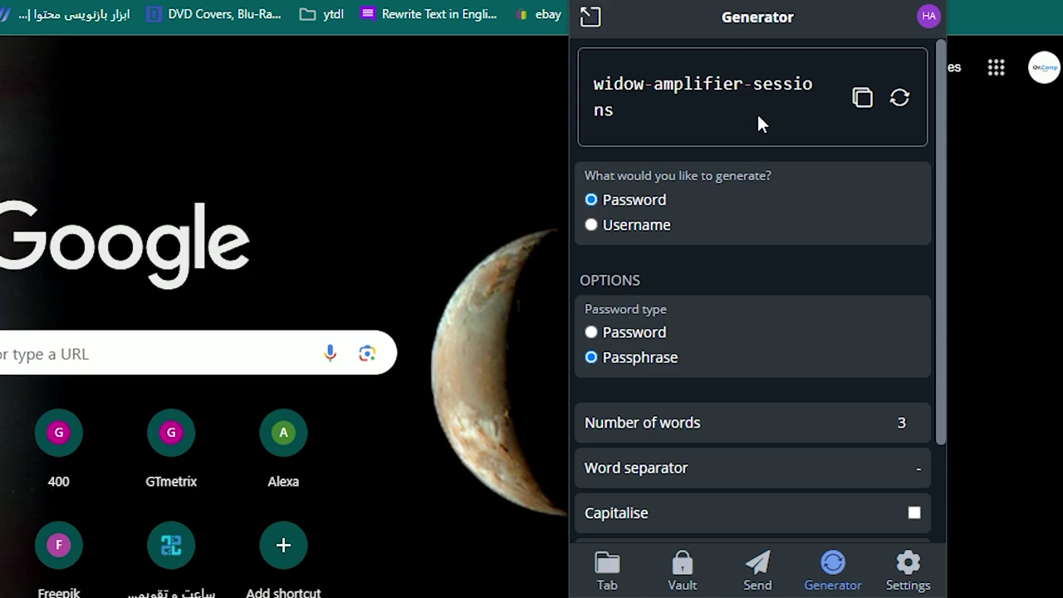
click(641, 332)
Examine the password generator's length, minimum length and character set options along with the generated password.
scroll(800, 207, down, 1)
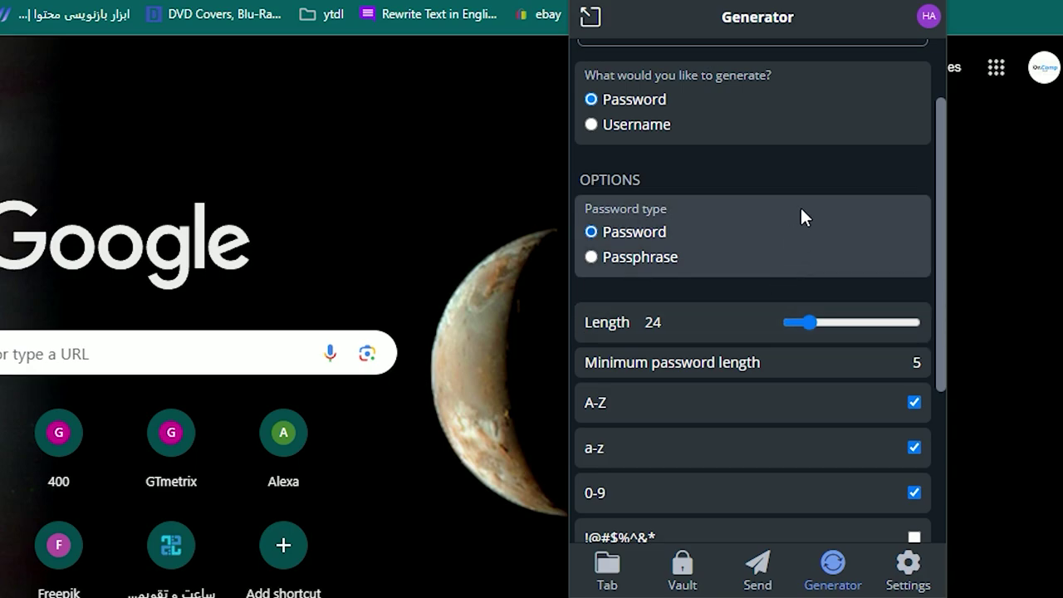
scroll(800, 208, down, 1)
mouse_move(809, 223)
mouse_down()
mouse_move(876, 222)
mouse_move(810, 222)
mouse_up()
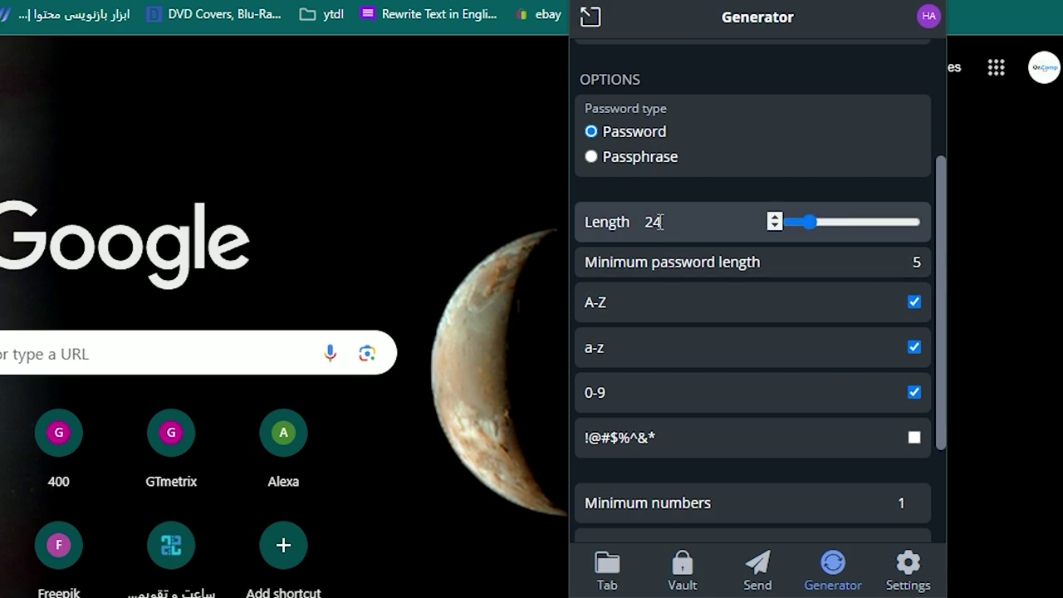
scroll(656, 221, up, 3)
double_click(707, 89)
click(765, 199)
scroll(729, 274, down, 4)
scroll(728, 273, up, 1)
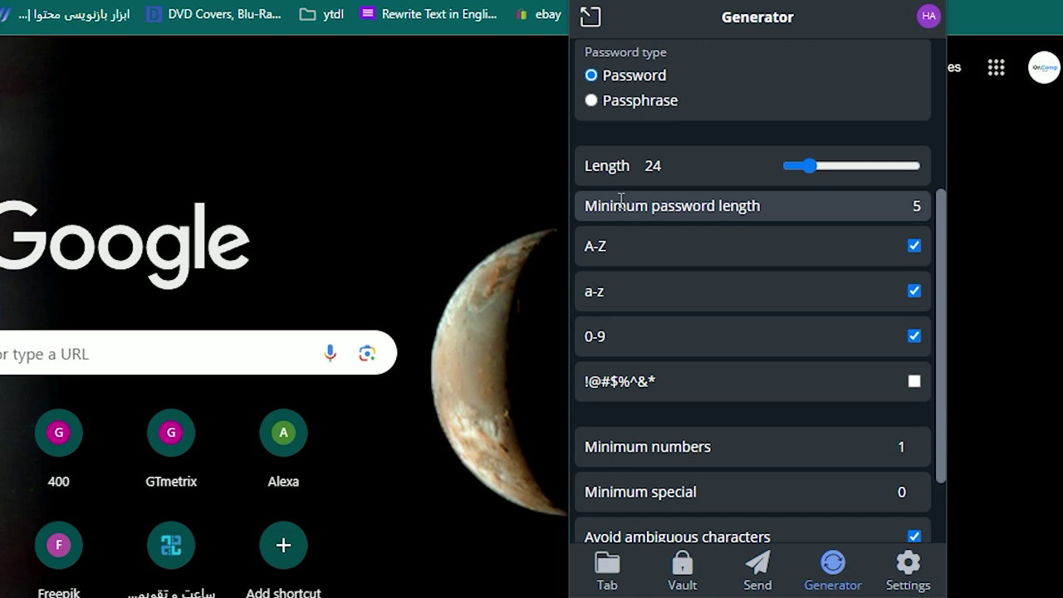
Include the special characters !@#$%^&* in generated passwords.
double_click(913, 205)
click(588, 249)
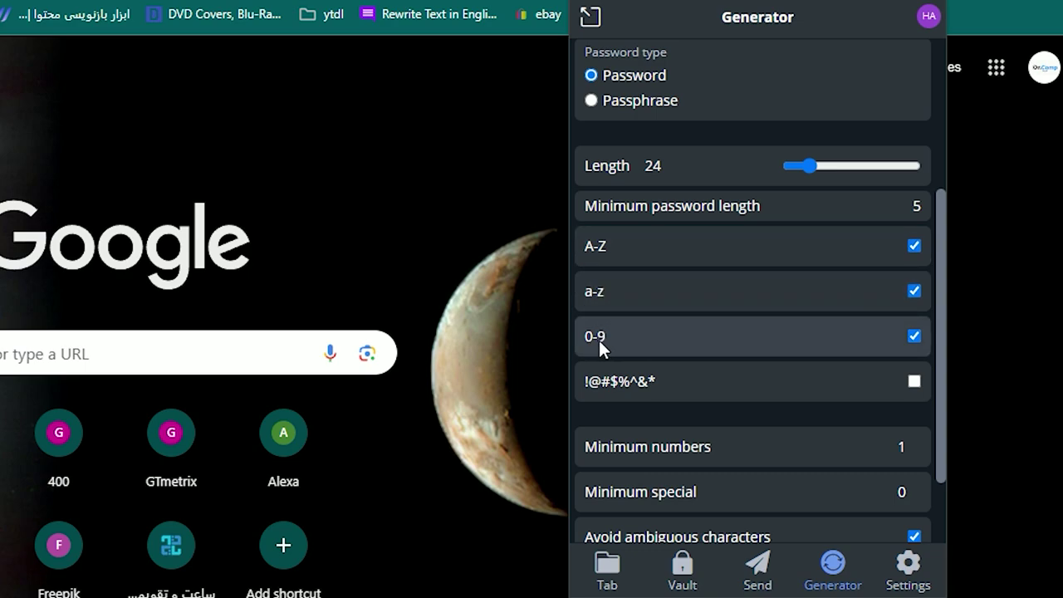
click(915, 382)
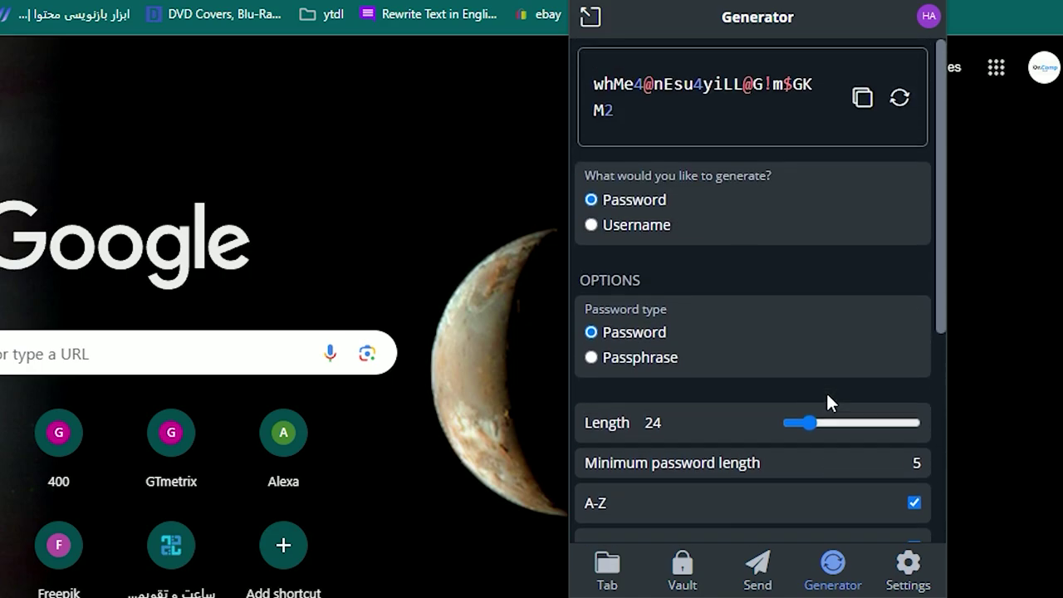
Review the generator's password history, clear all its entries and return to the Generator.
scroll(797, 448, down, 5)
click(783, 502)
scroll(811, 161, down, 2)
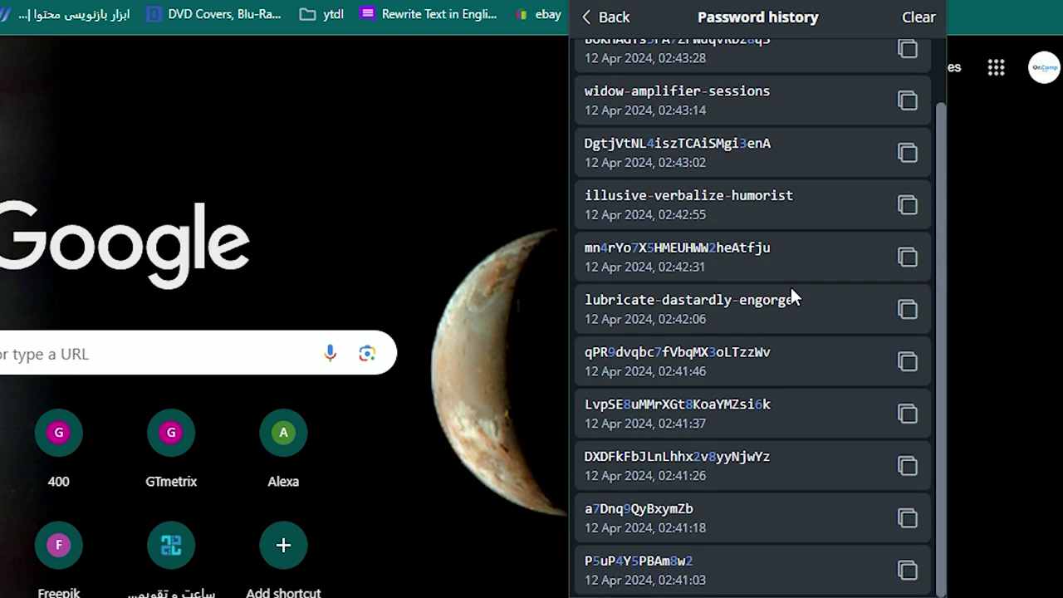
scroll(847, 474, up, 1)
scroll(789, 332, down, 1)
scroll(808, 435, up, 1)
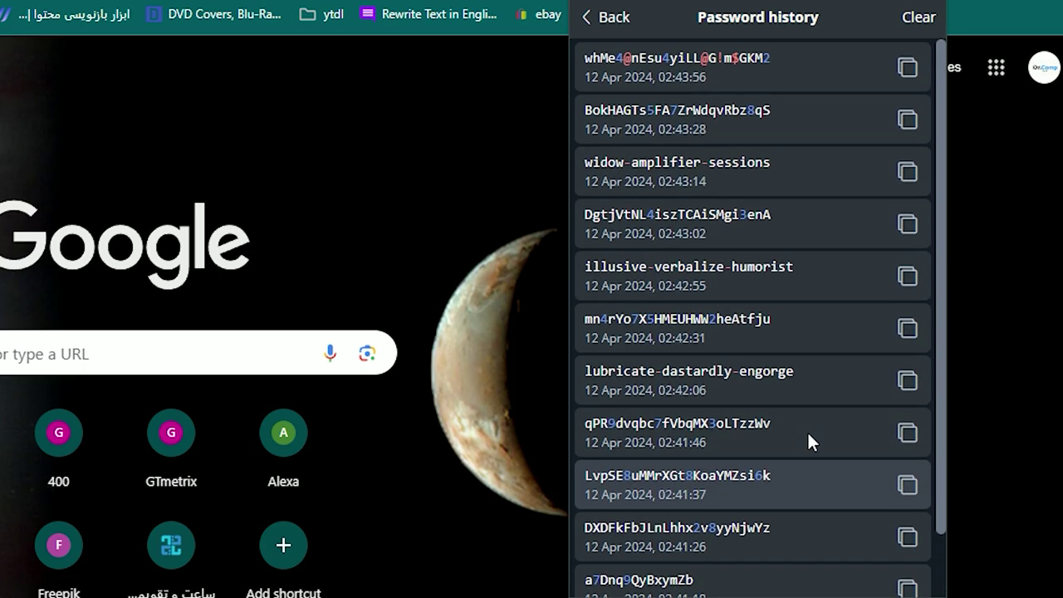
click(919, 21)
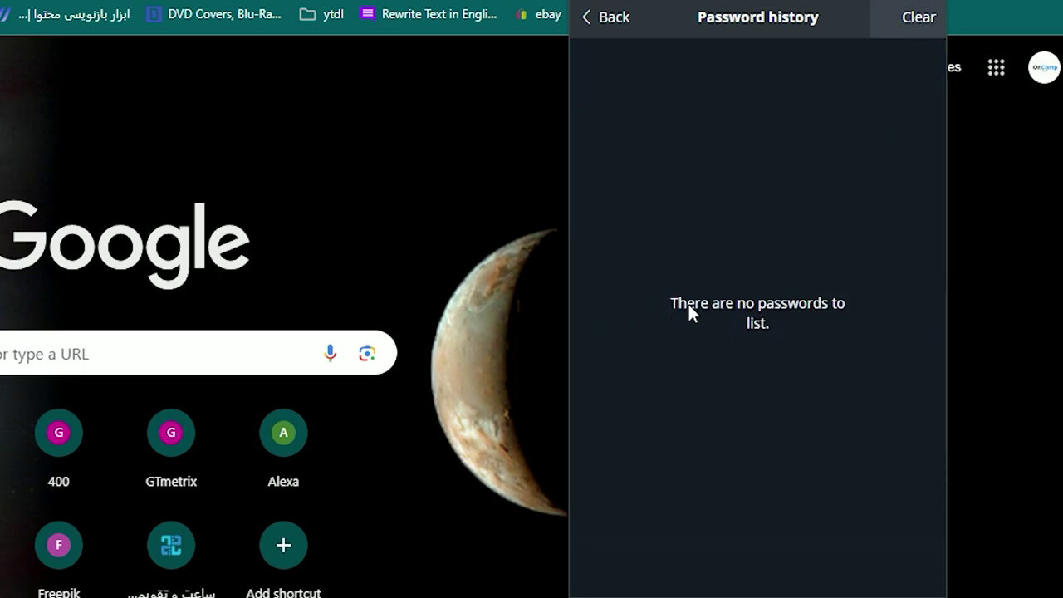
click(619, 20)
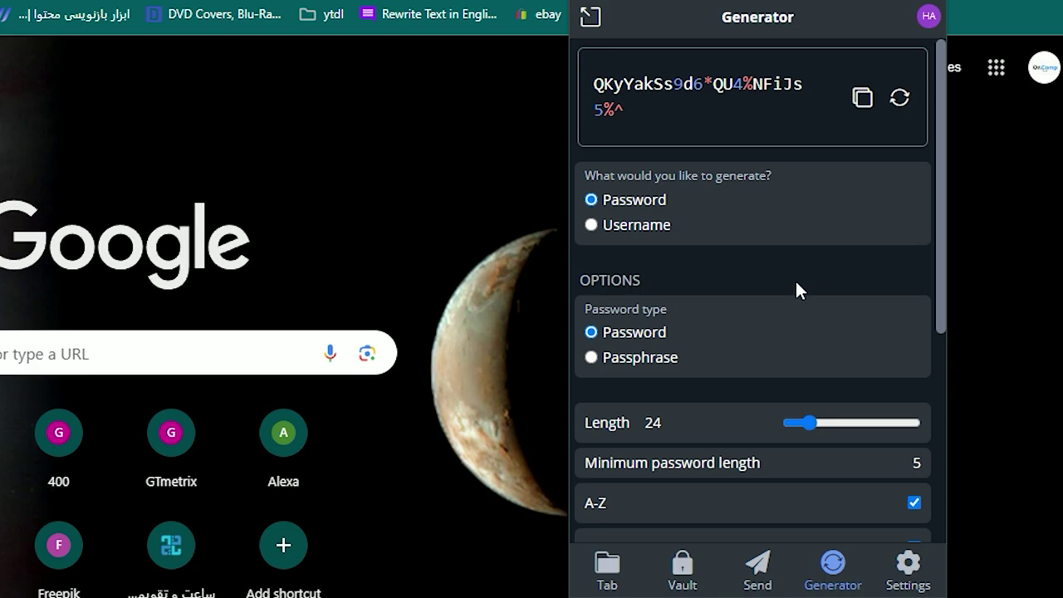
Copy the generated password and regenerate new passwords several times.
click(861, 101)
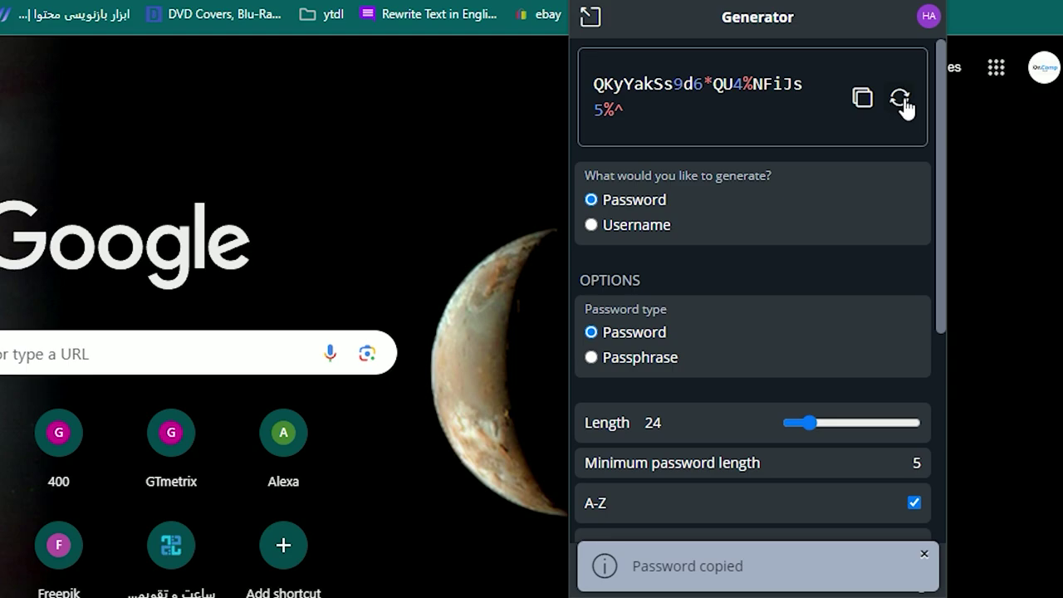
click(901, 100)
click(901, 99)
click(901, 99)
click(901, 100)
click(901, 100)
click(901, 99)
click(901, 99)
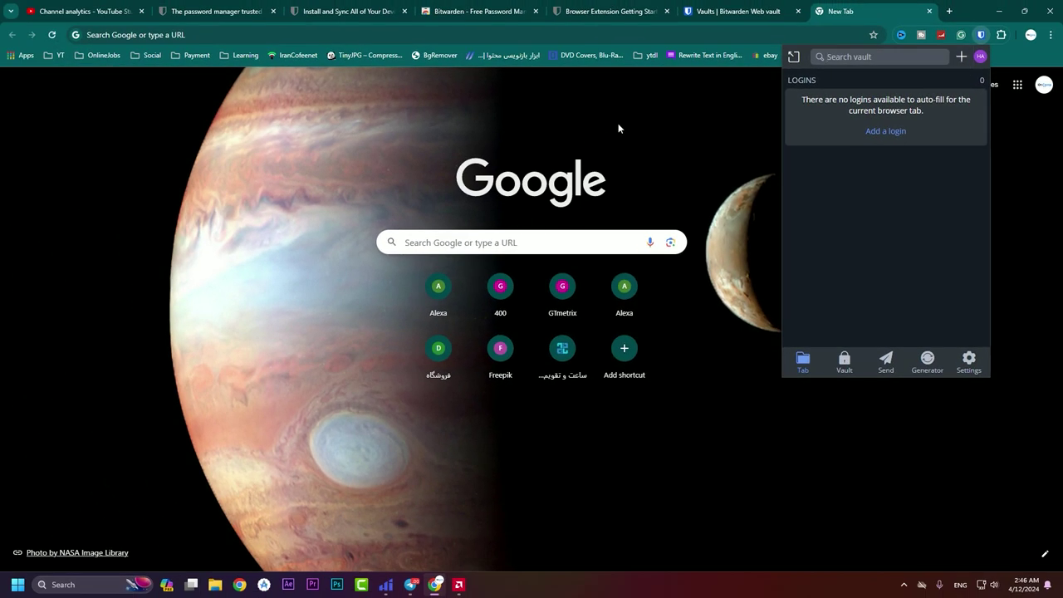
Open the Discord login page in the browser tab and log in with the account's email and password.
click(618, 124)
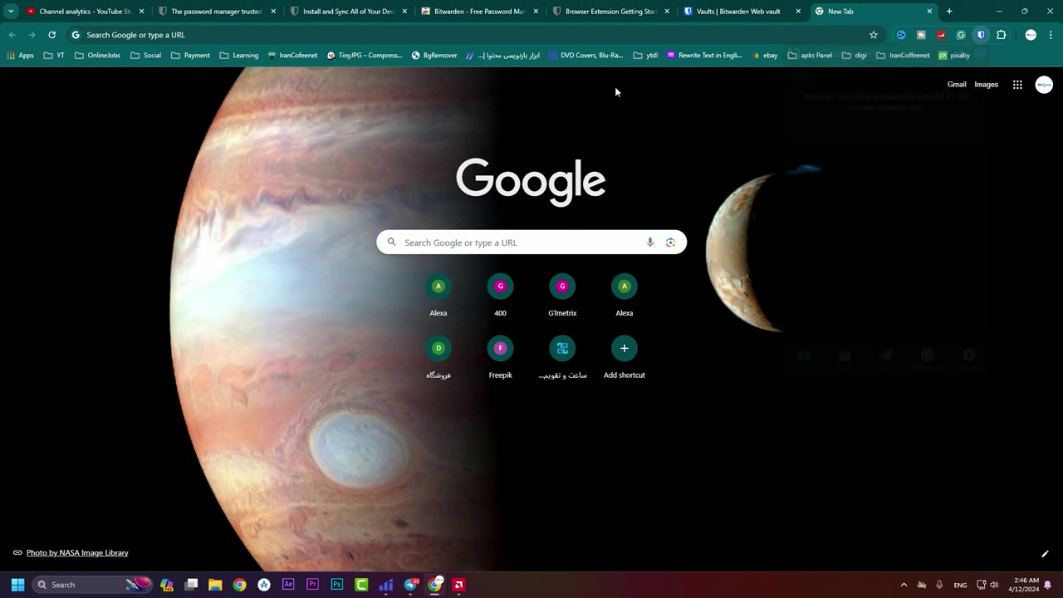
click(594, 33)
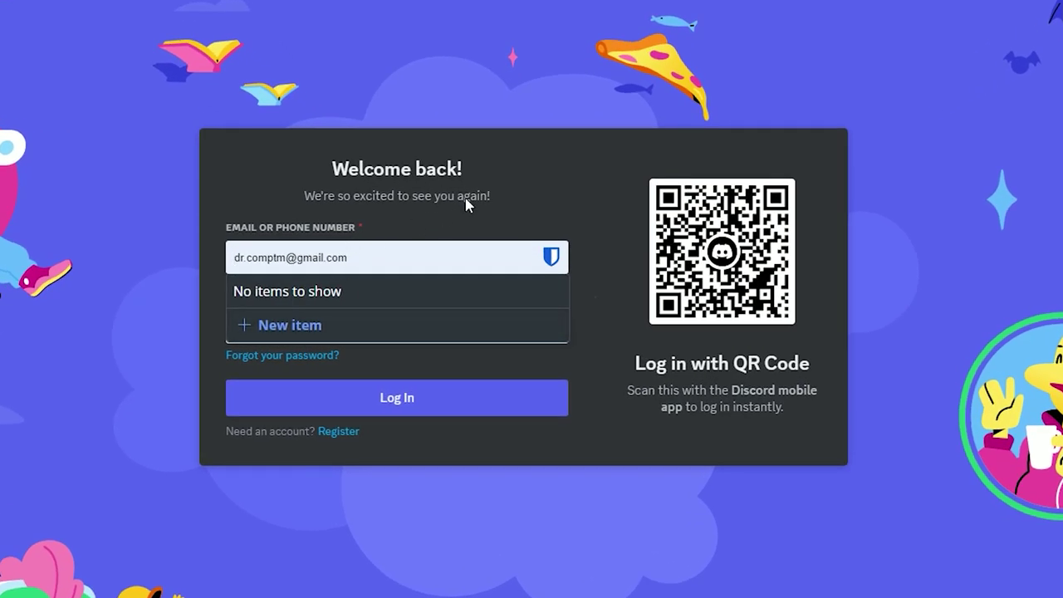
key(Tab)
key(ctrl+v)
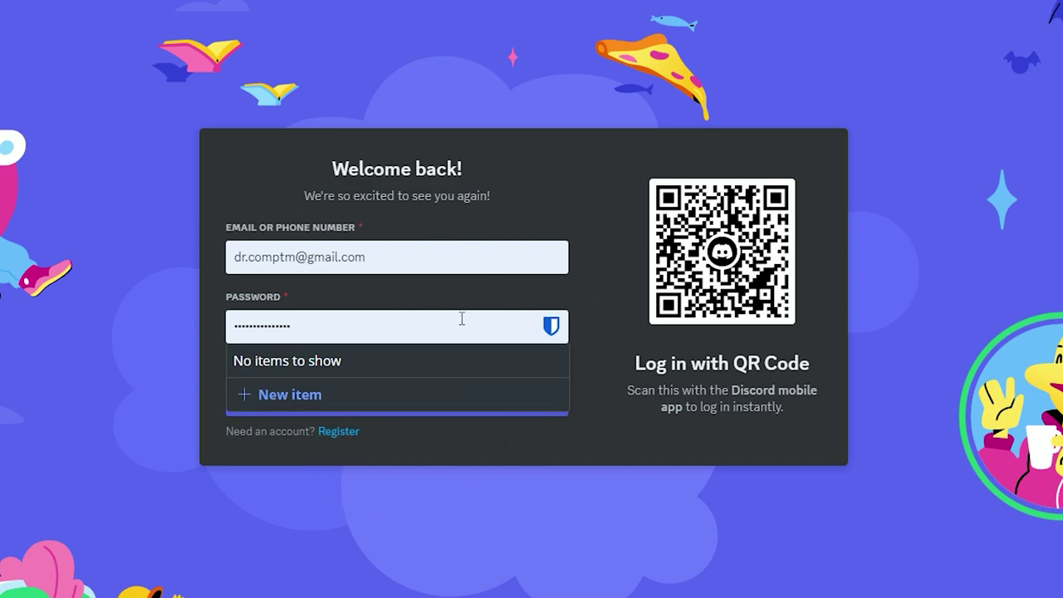
click(445, 261)
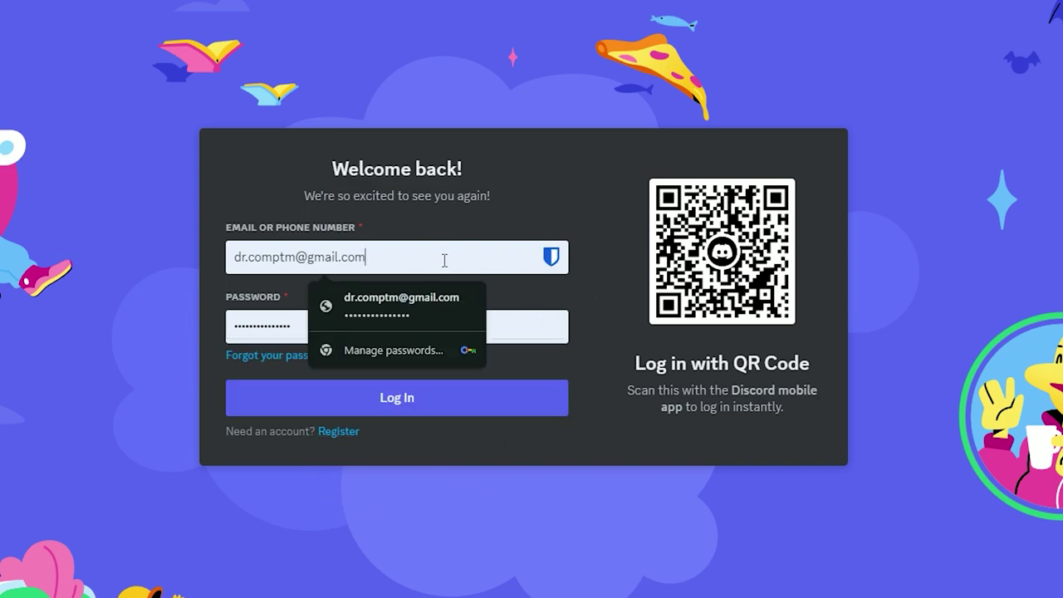
click(491, 410)
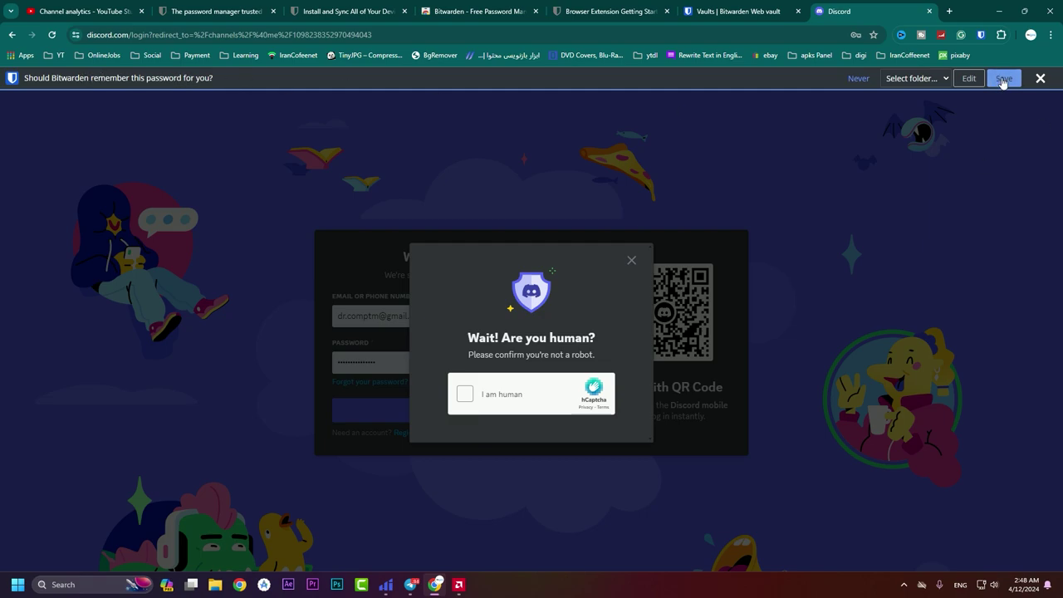
Save the Discord login to Bitwarden after checking the folder choices, and complete Discord's human verification.
click(932, 77)
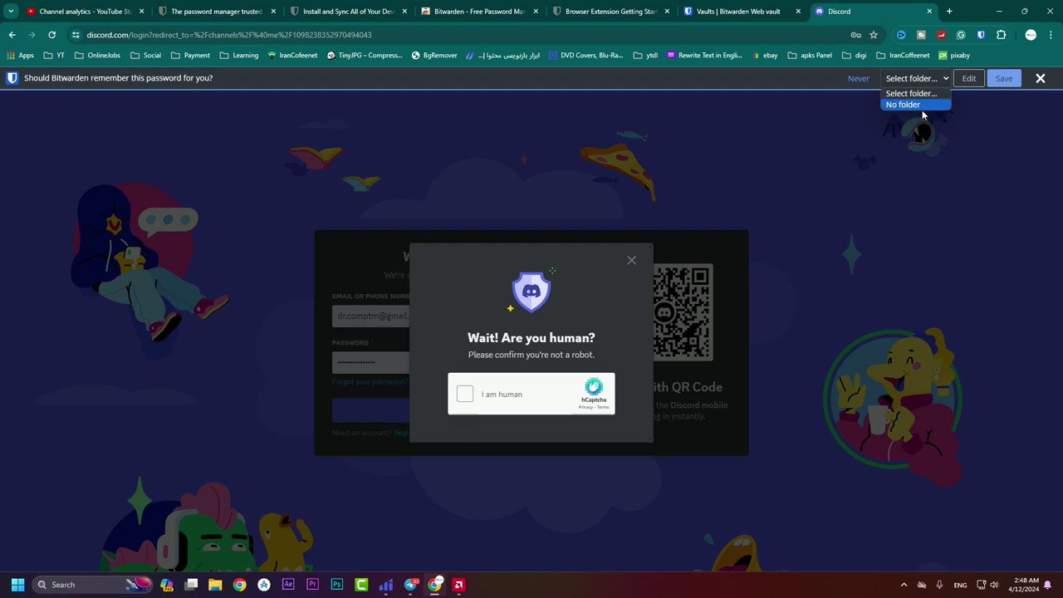
click(1000, 82)
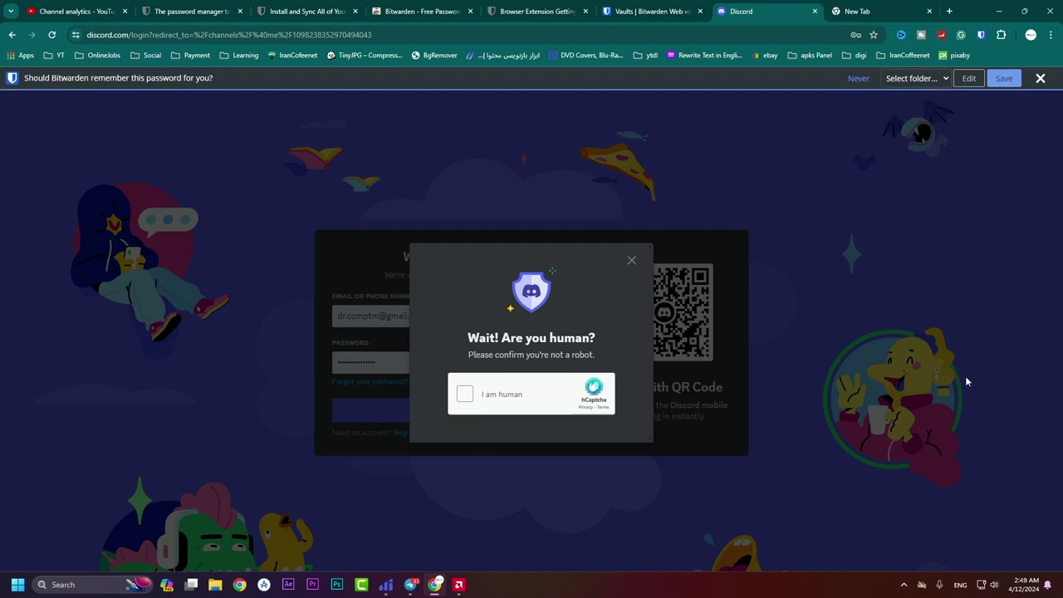
click(524, 395)
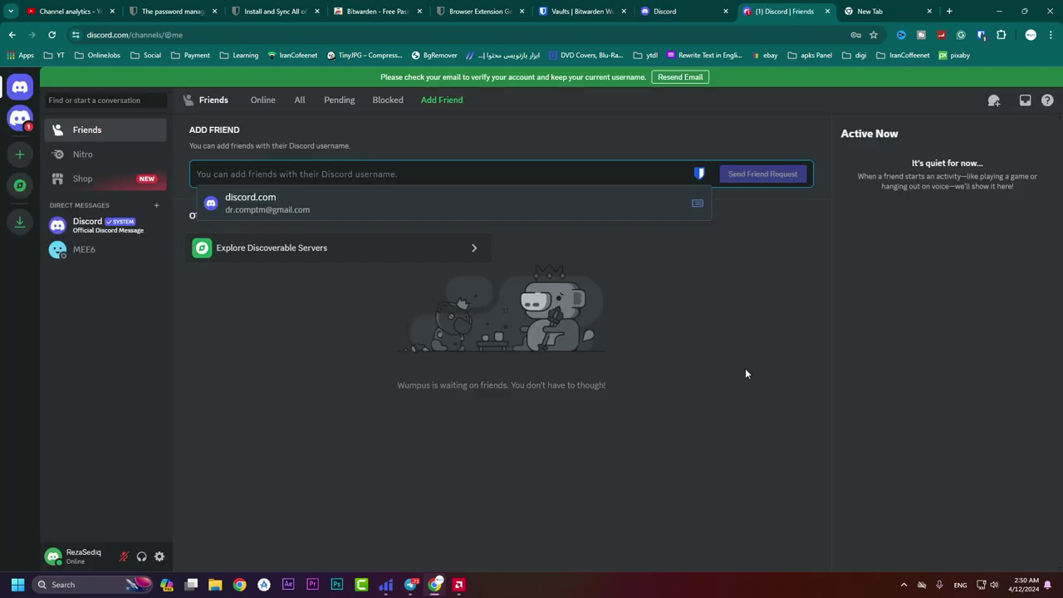
Dismiss the login suggestion on the Discord page and create a folder named Social Media in the Bitwarden web vault.
click(745, 373)
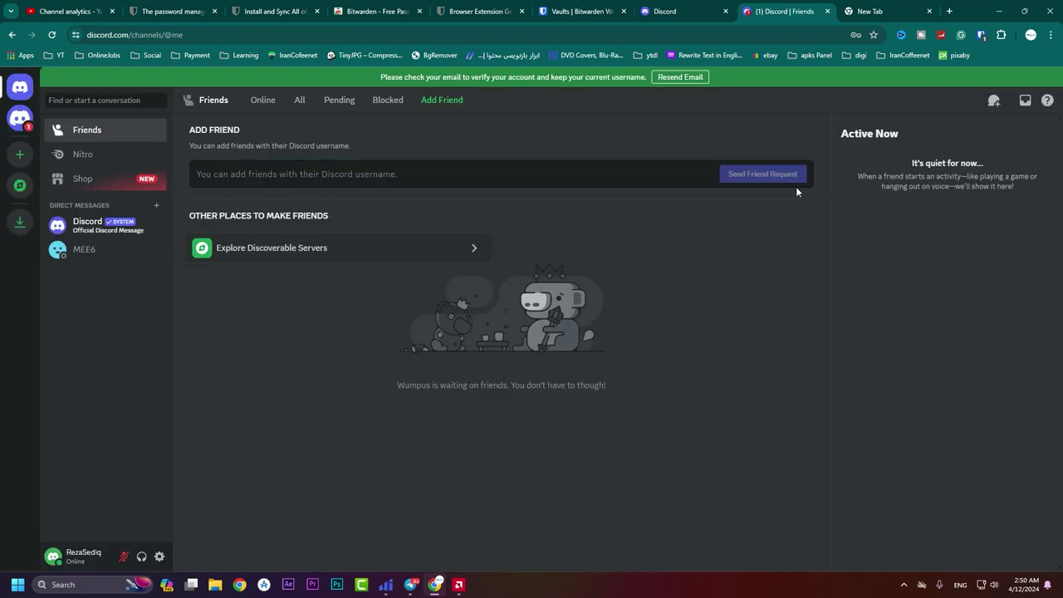
click(985, 38)
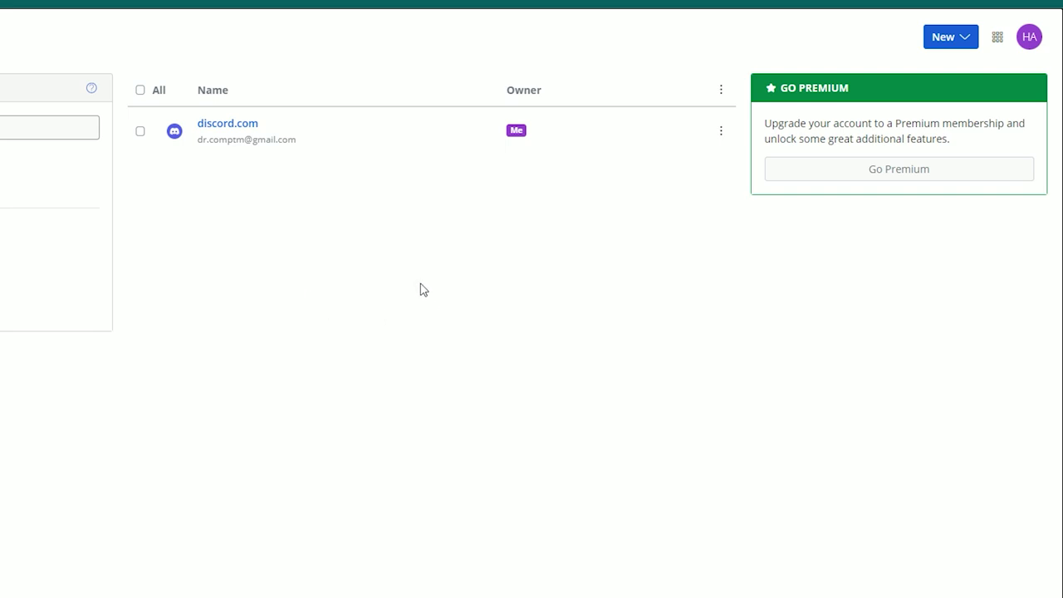
click(946, 41)
click(954, 88)
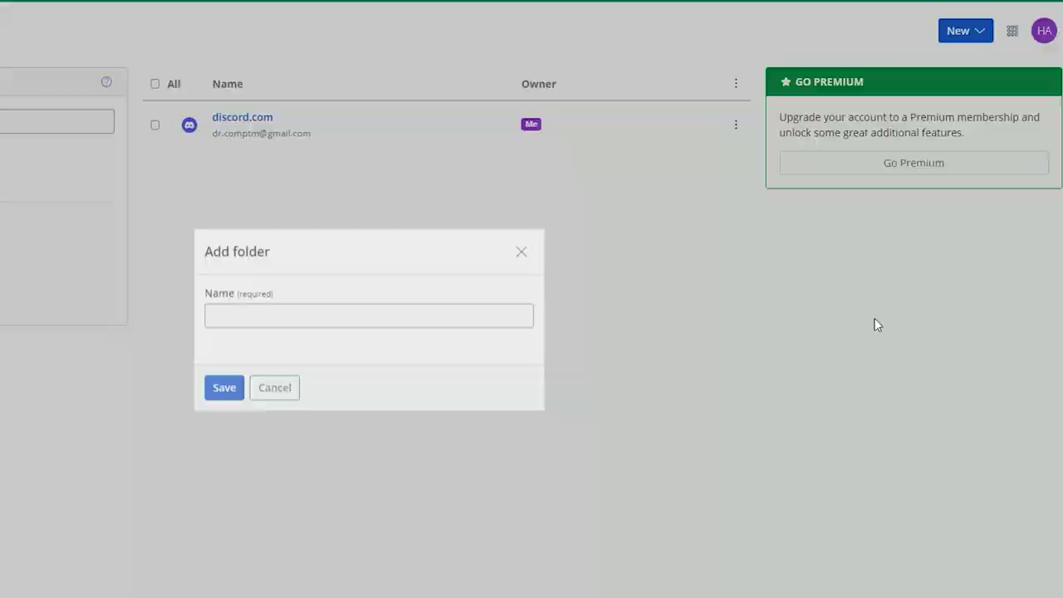
click(521, 281)
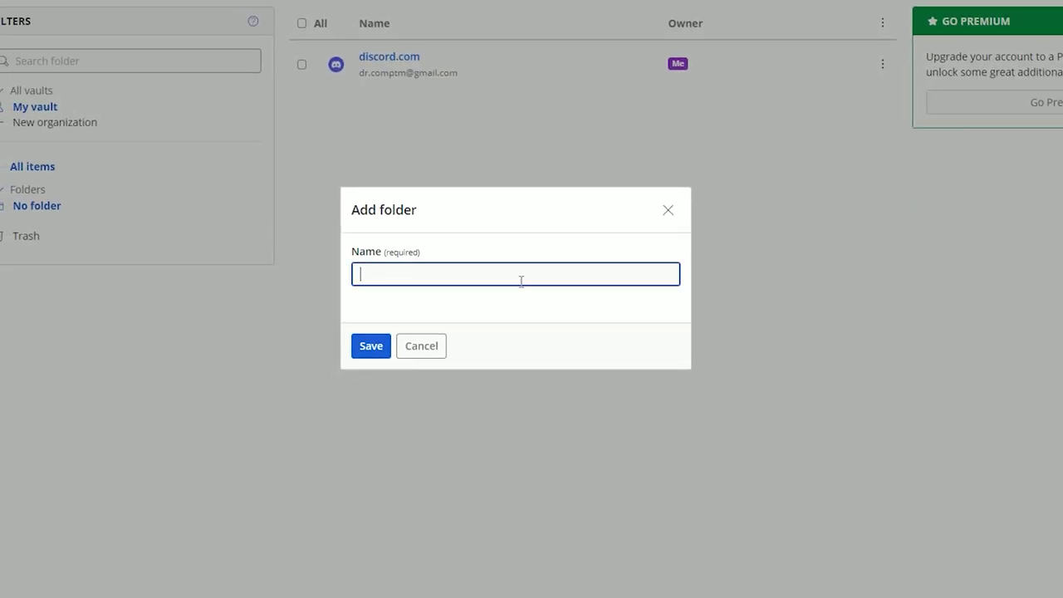
text(Social Media)
key(Return)
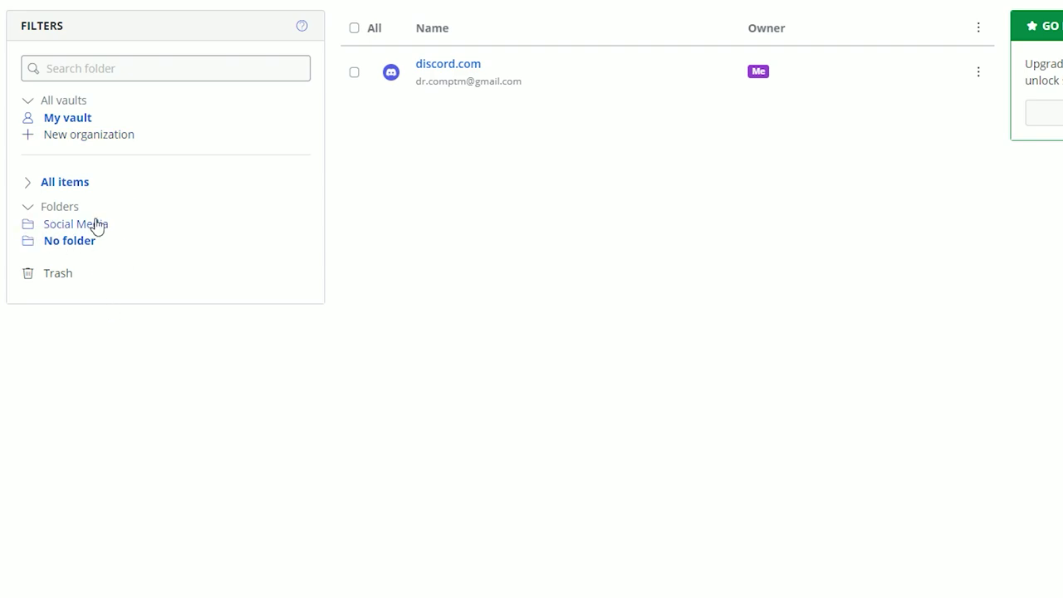
Open the discord.com login for editing from the Bitwarden extension's vault and assign it to the Social Media folder.
click(880, 11)
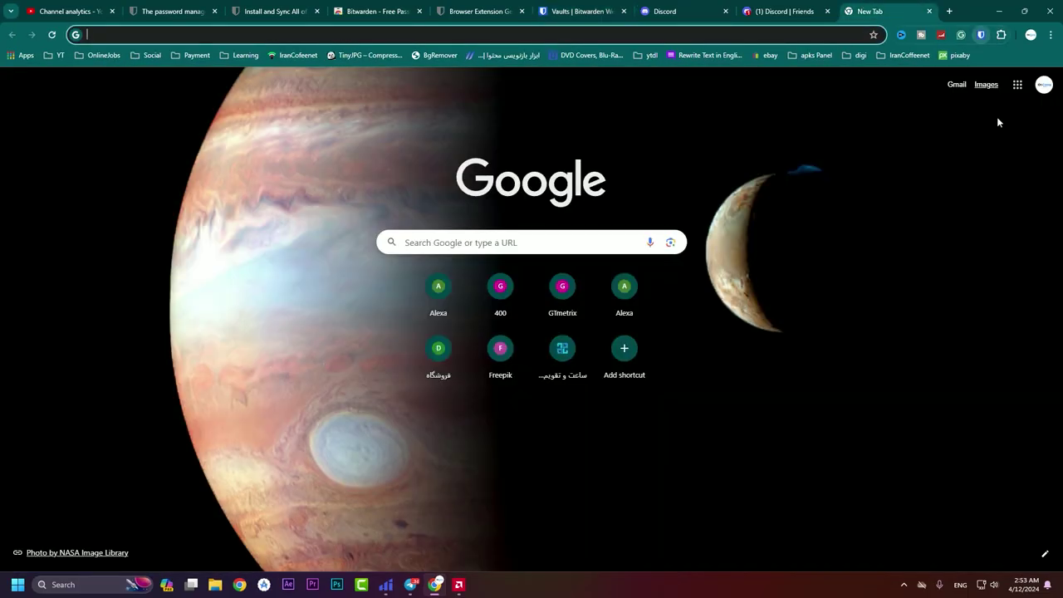
key(ctrl+shift+y)
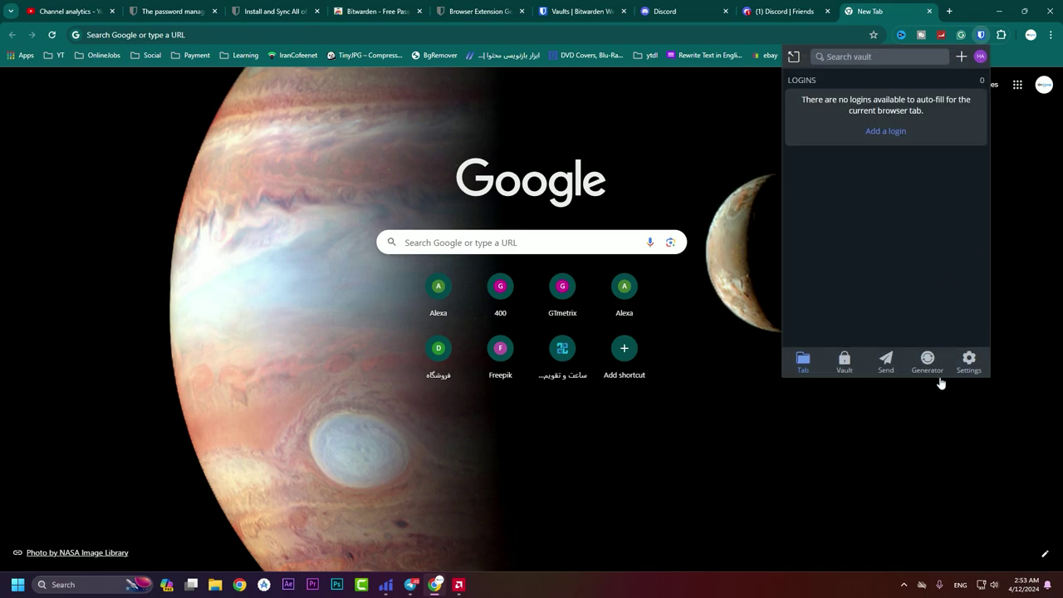
click(844, 360)
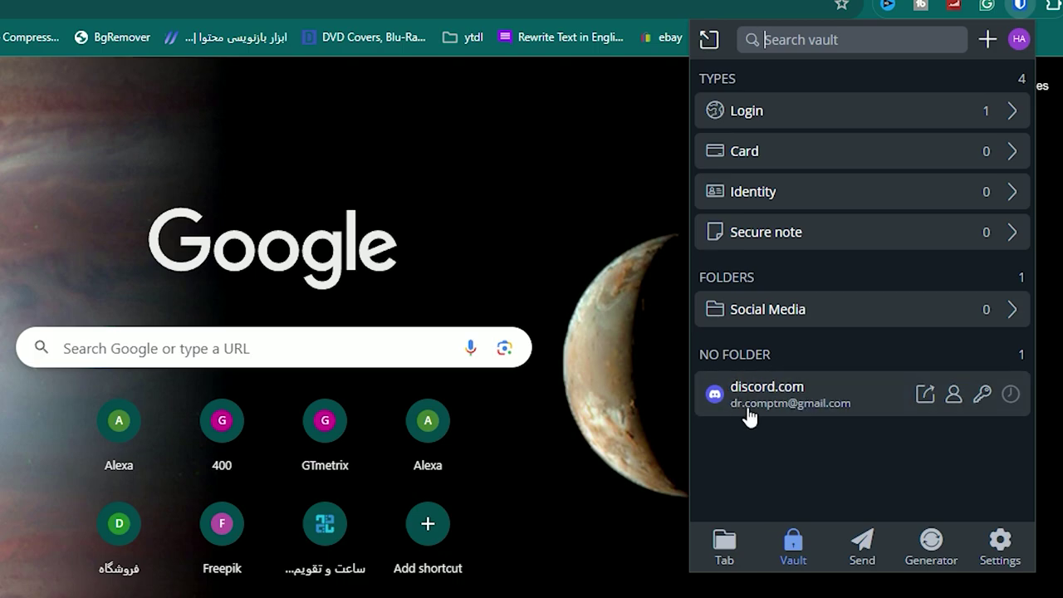
click(790, 400)
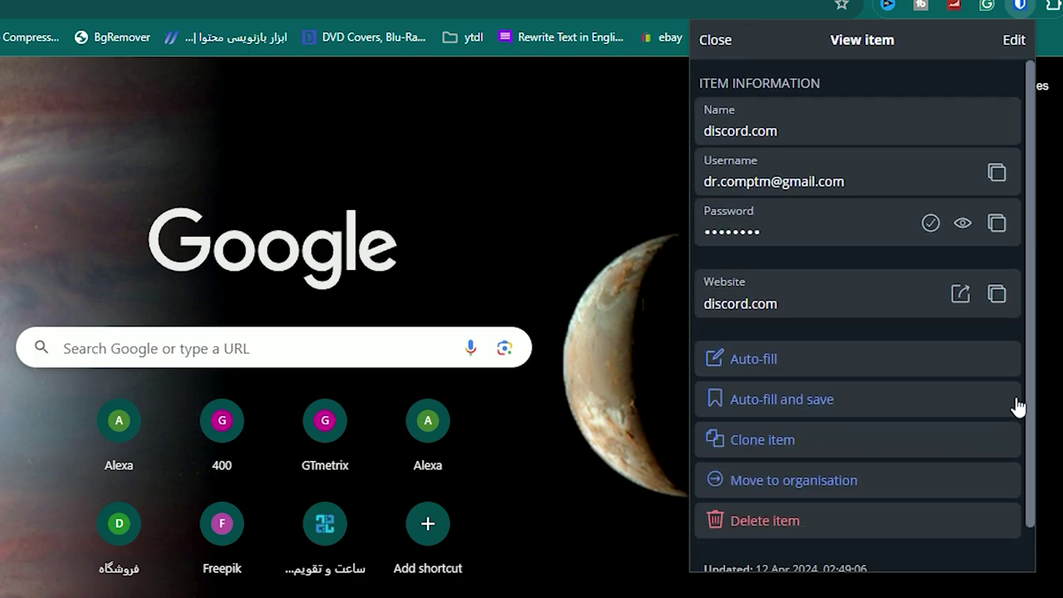
click(1015, 42)
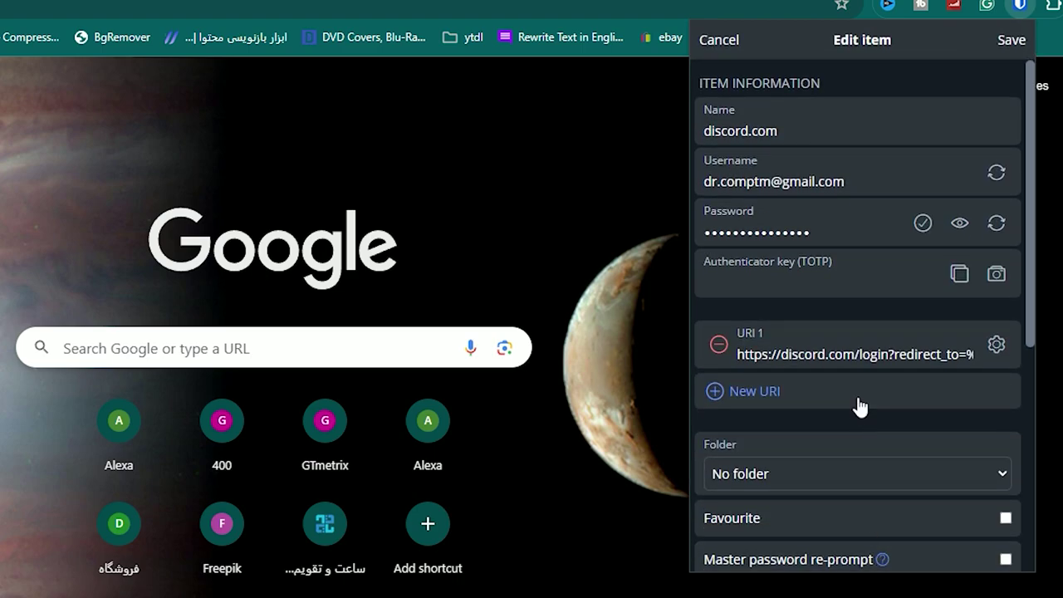
scroll(859, 407, down, 2)
click(772, 286)
click(773, 315)
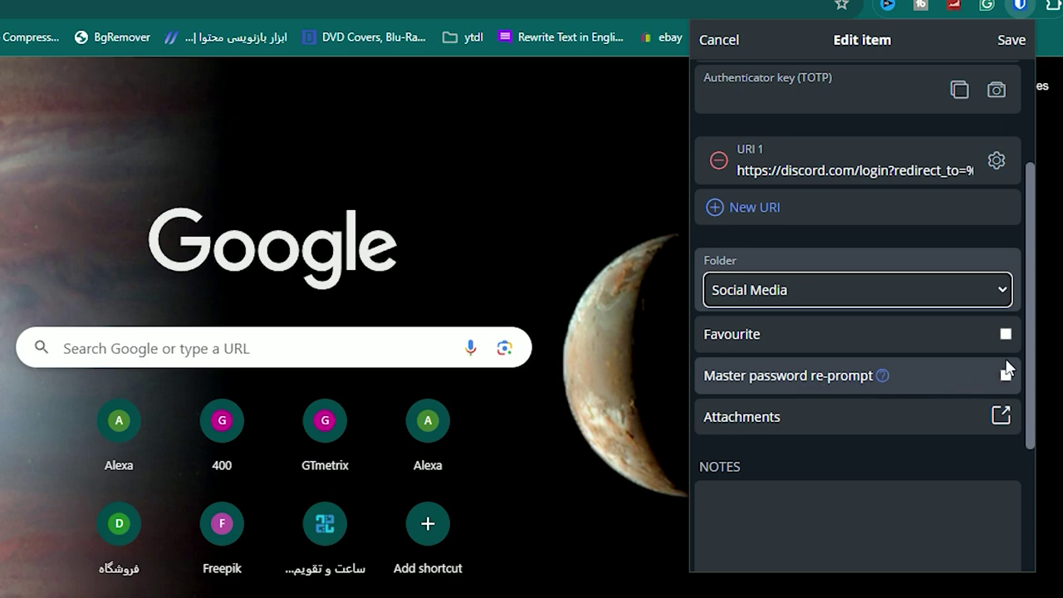
Add the note "this is my discord account" to the discord.com item.
scroll(872, 455, down, 3)
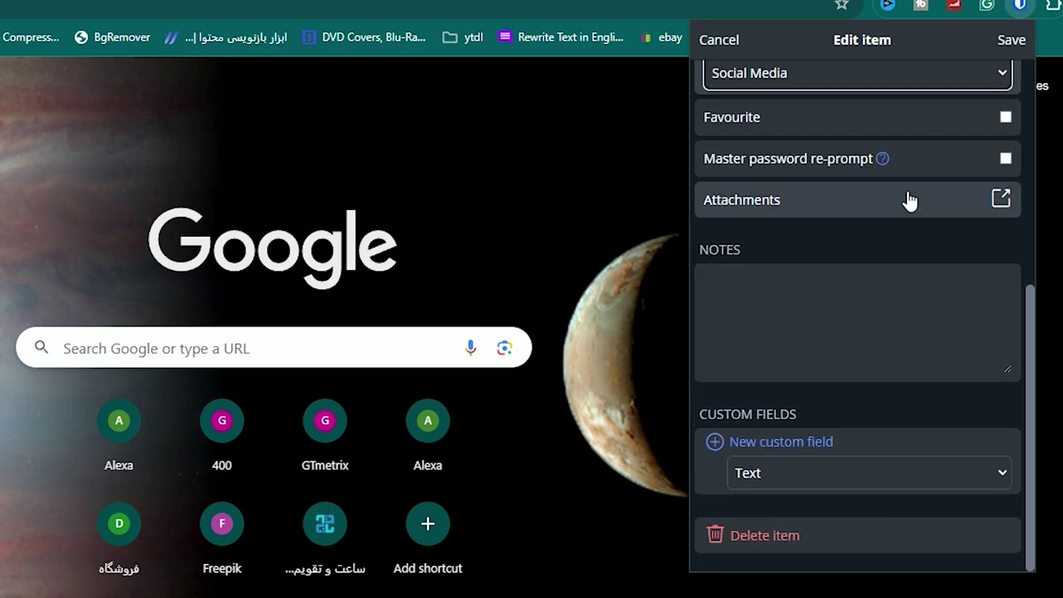
click(839, 301)
text(this is my discord account)
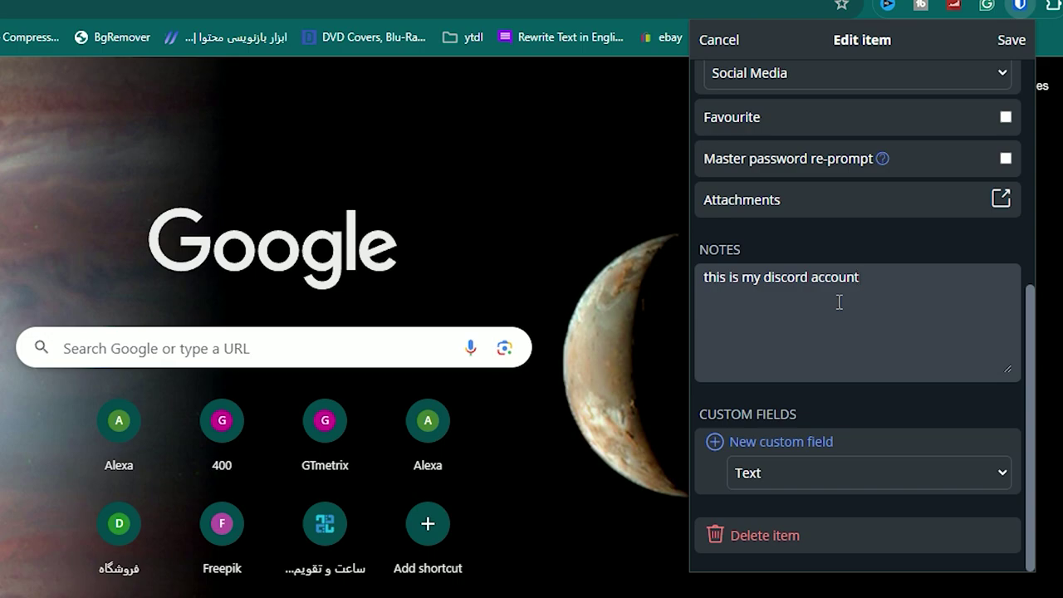
click(844, 388)
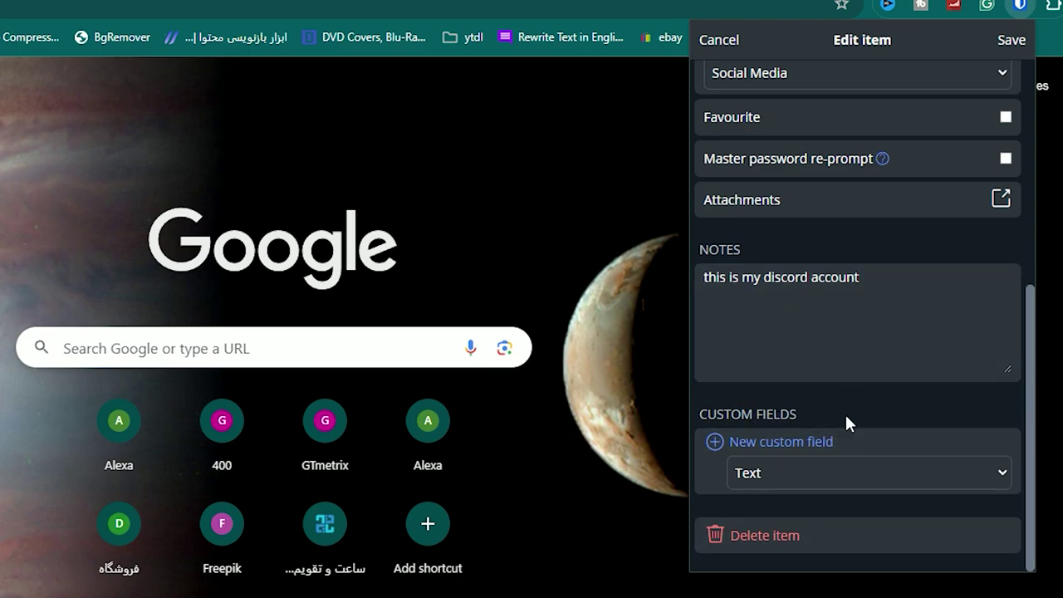
Add a Boolean custom field named "It is mine" to the item and enable its checkbox.
click(836, 473)
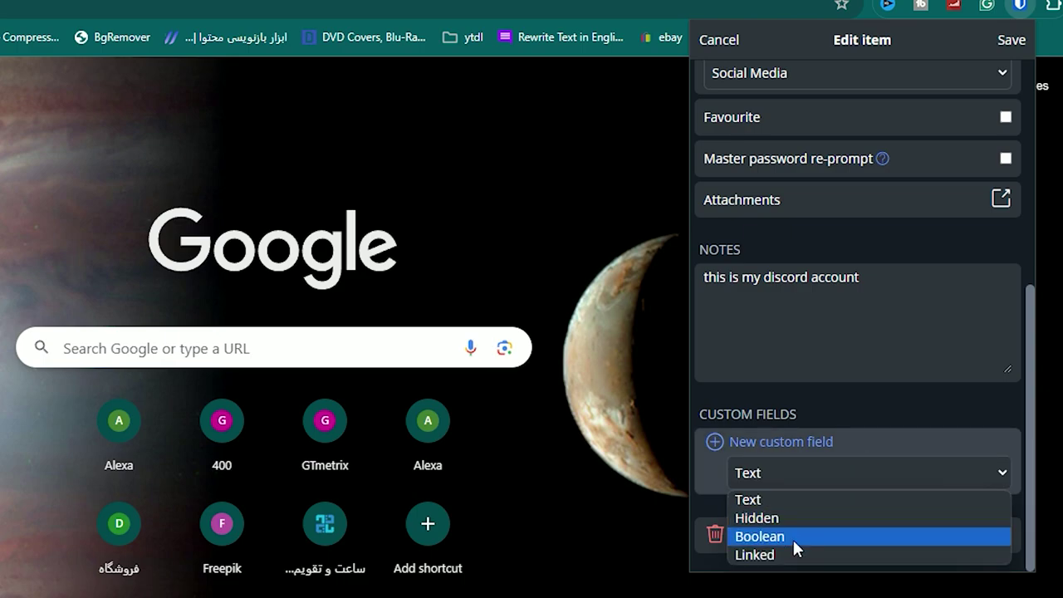
click(795, 571)
key(Down)
key(Down)
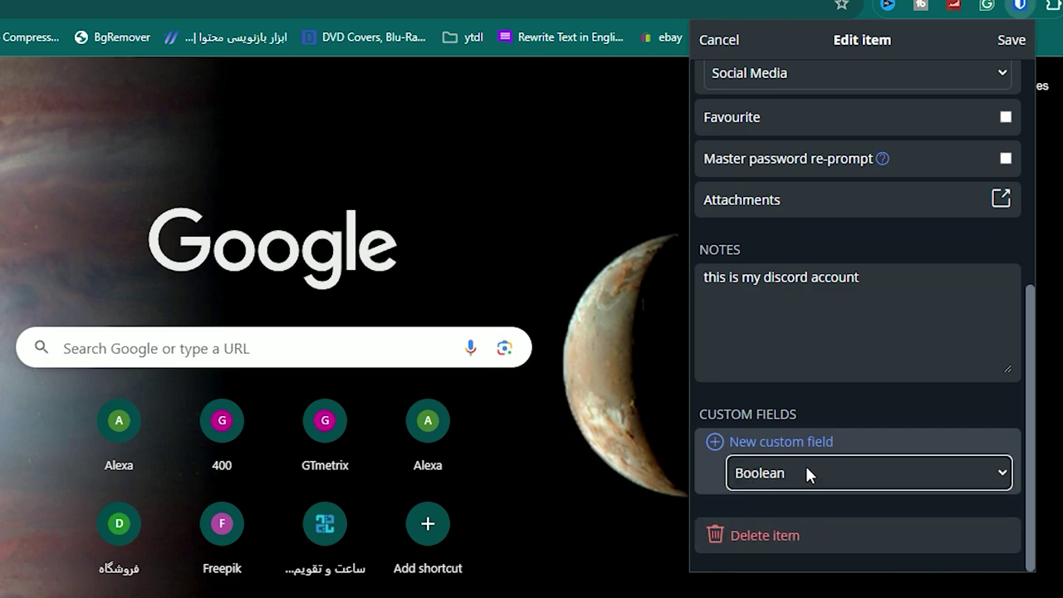
click(783, 440)
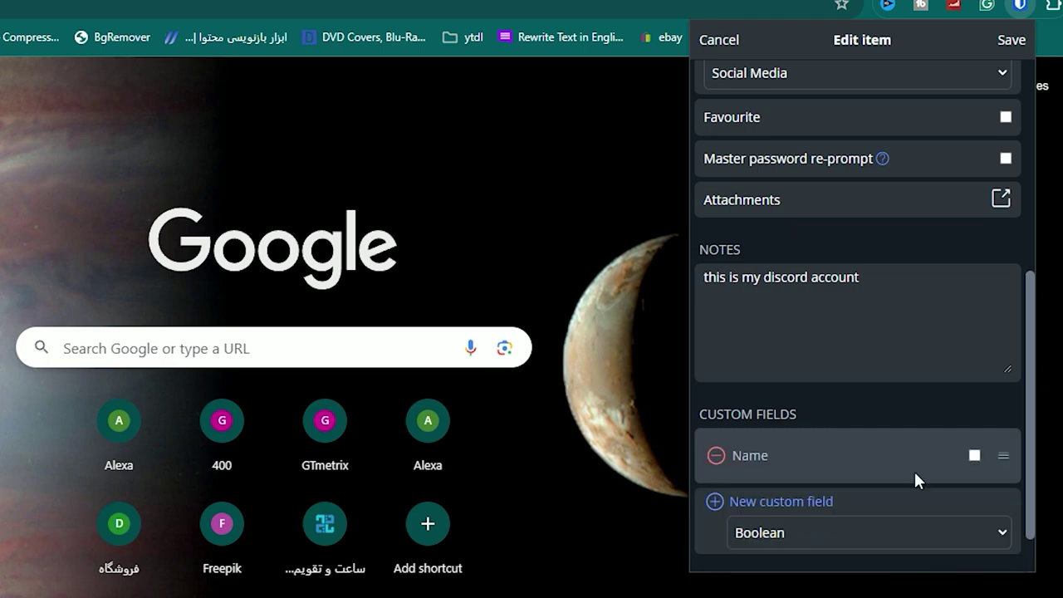
scroll(864, 509, down, 1)
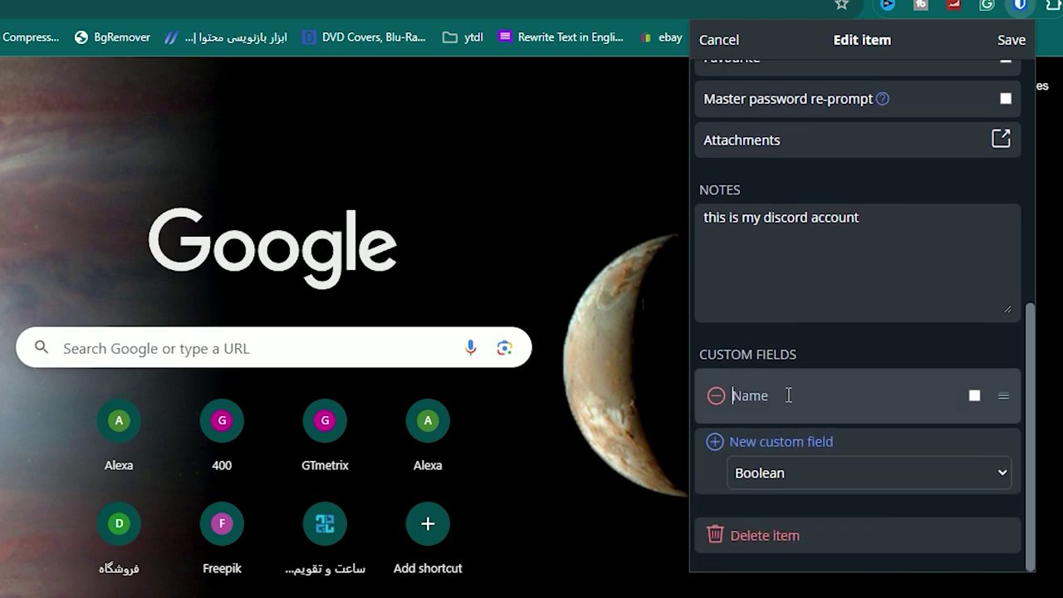
text(It is mine)
click(975, 396)
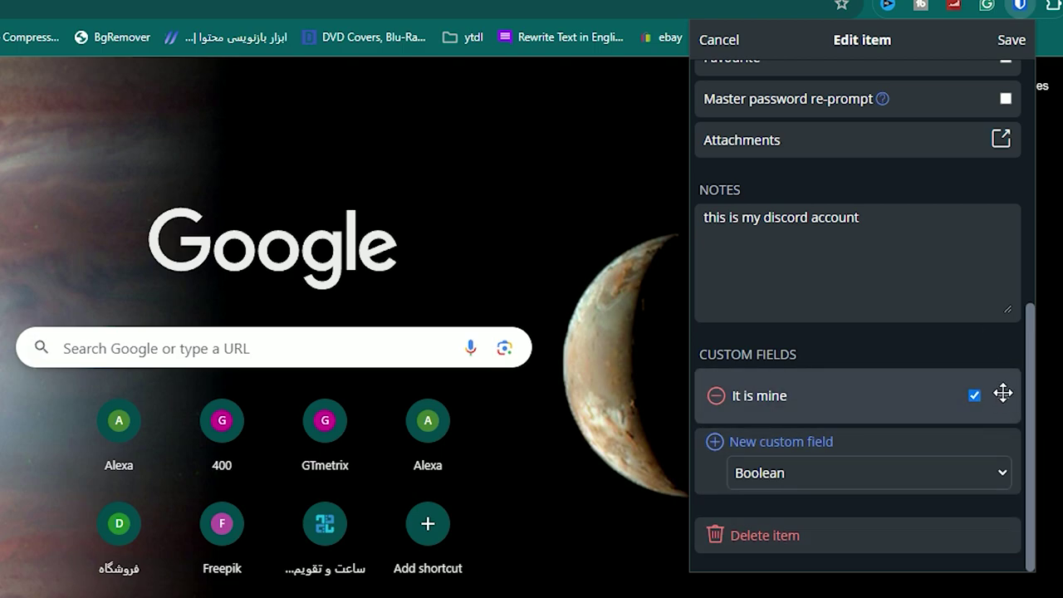
Disable the "It is mine" checkbox and remove that custom field from the item.
click(974, 395)
click(716, 396)
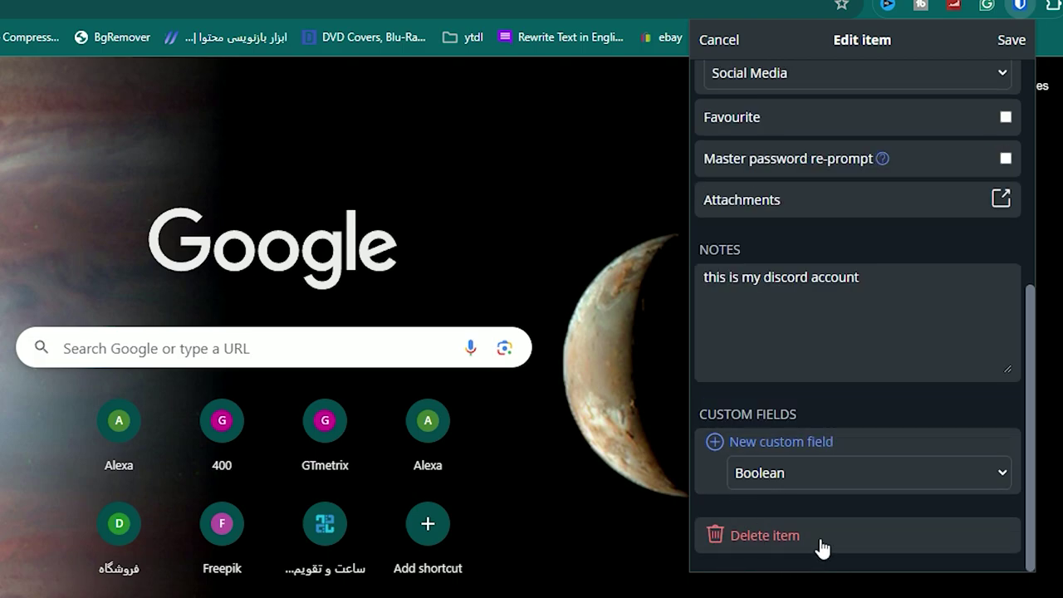
scroll(970, 308, up, 5)
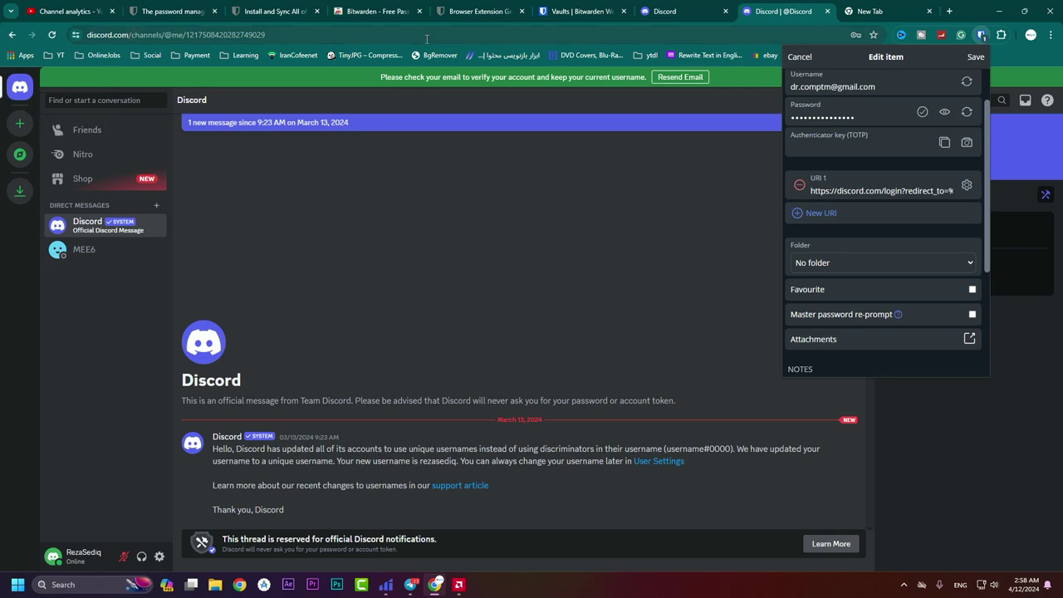
Add the open Discord message page's address as a second URI on the discord.com item, and remove that URI again.
click(872, 213)
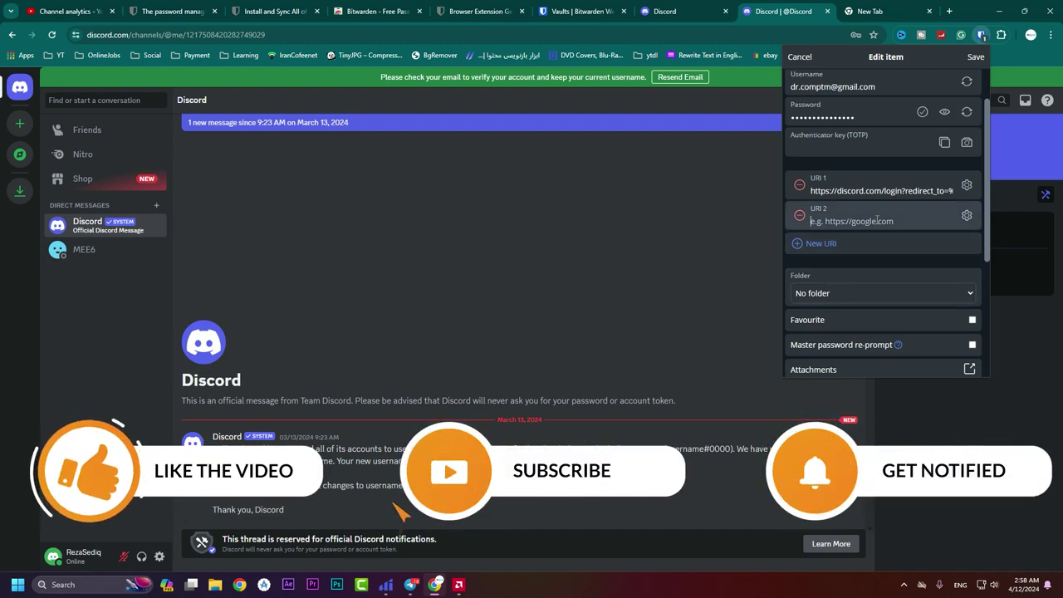
key(ctrl+v)
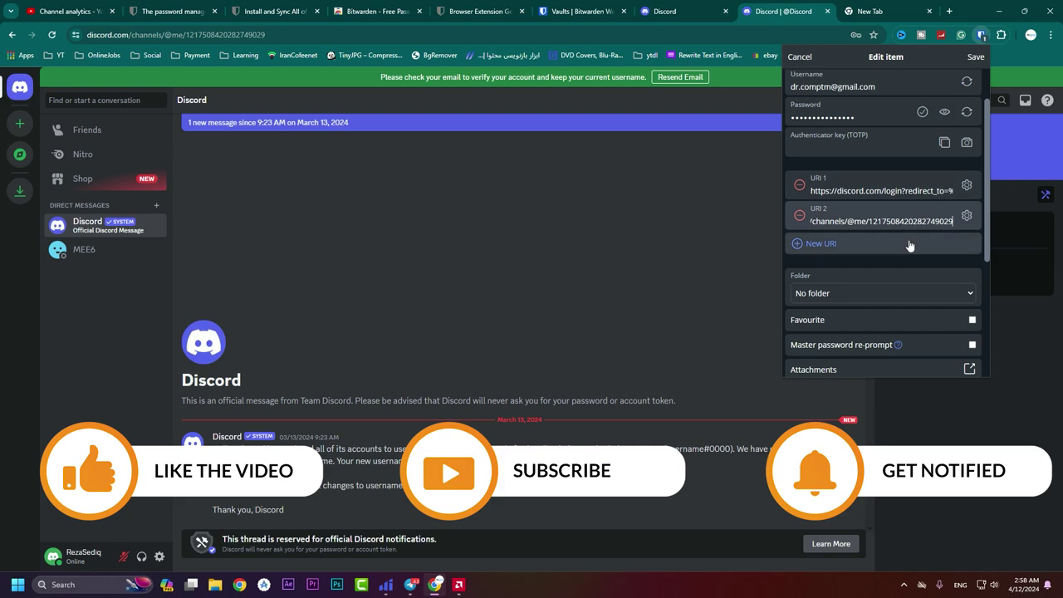
scroll(828, 195, up, 1)
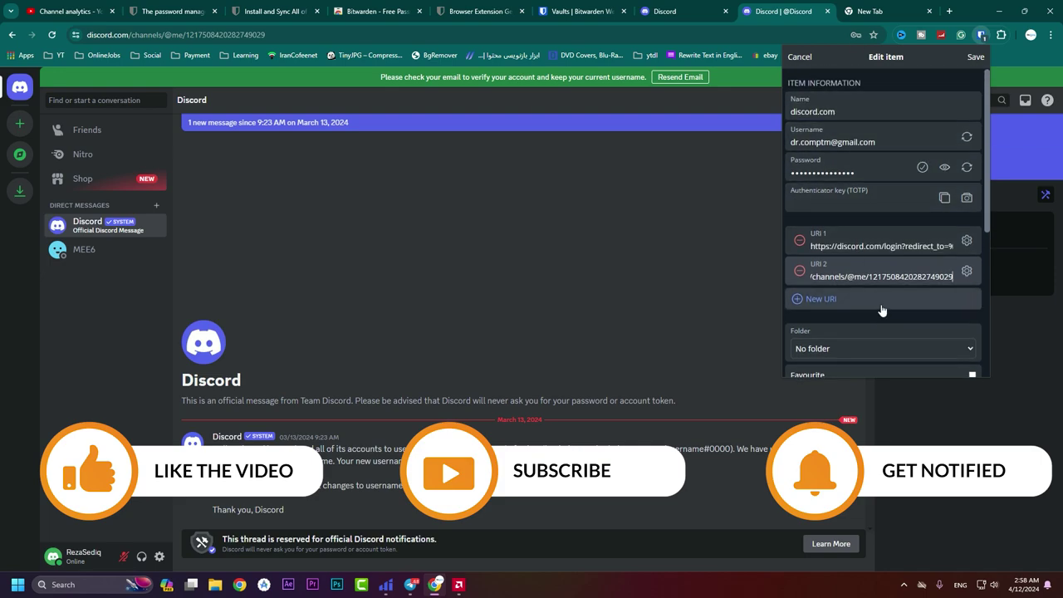
scroll(880, 307, down, 1)
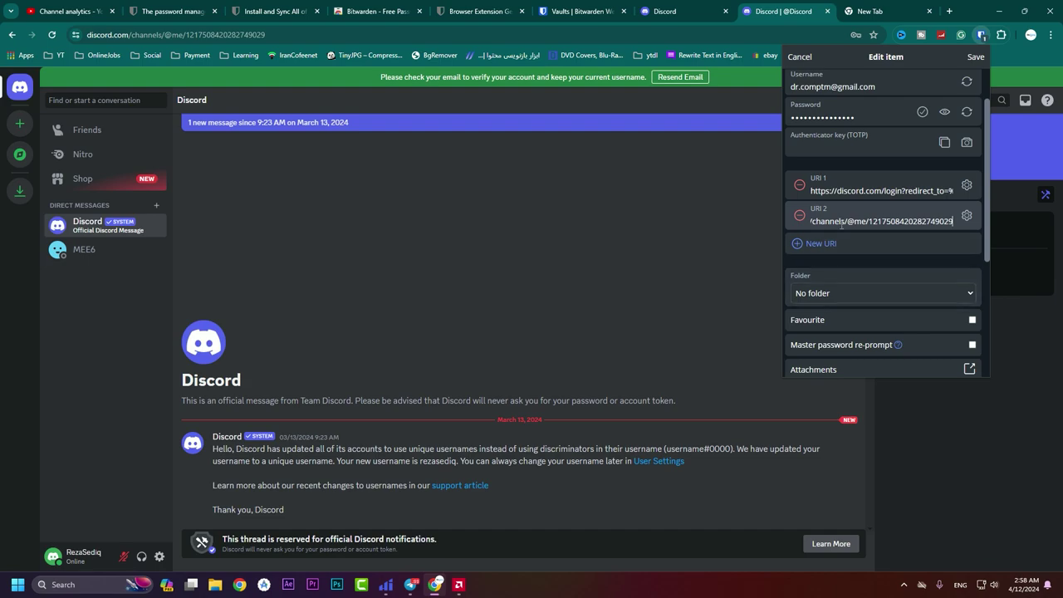
click(799, 216)
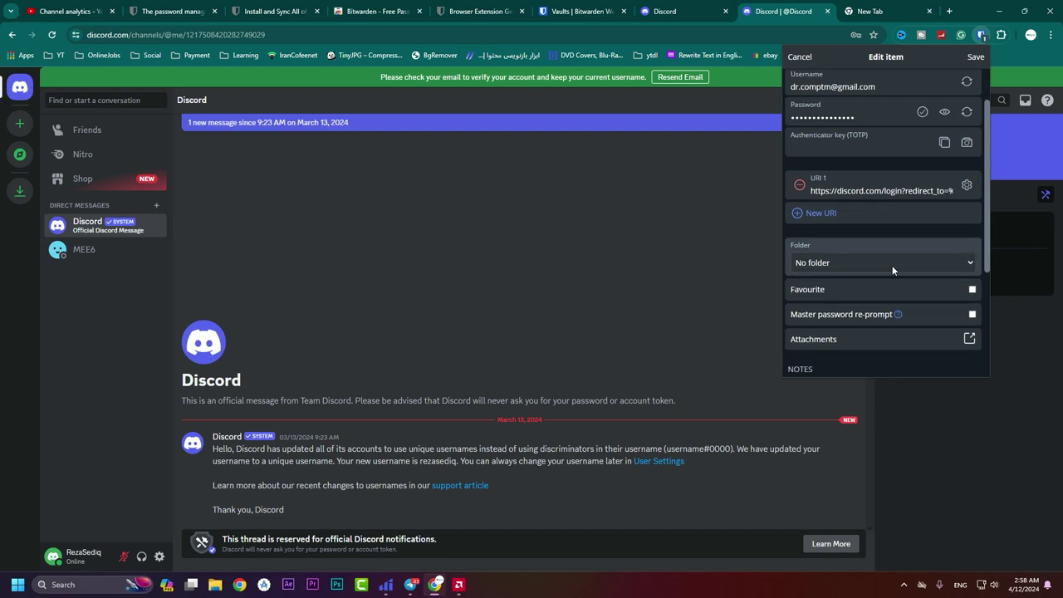
Assign the discord.com item to the Social Media folder, save it and open that folder in the extension's vault.
scroll(882, 262, down, 1)
click(831, 187)
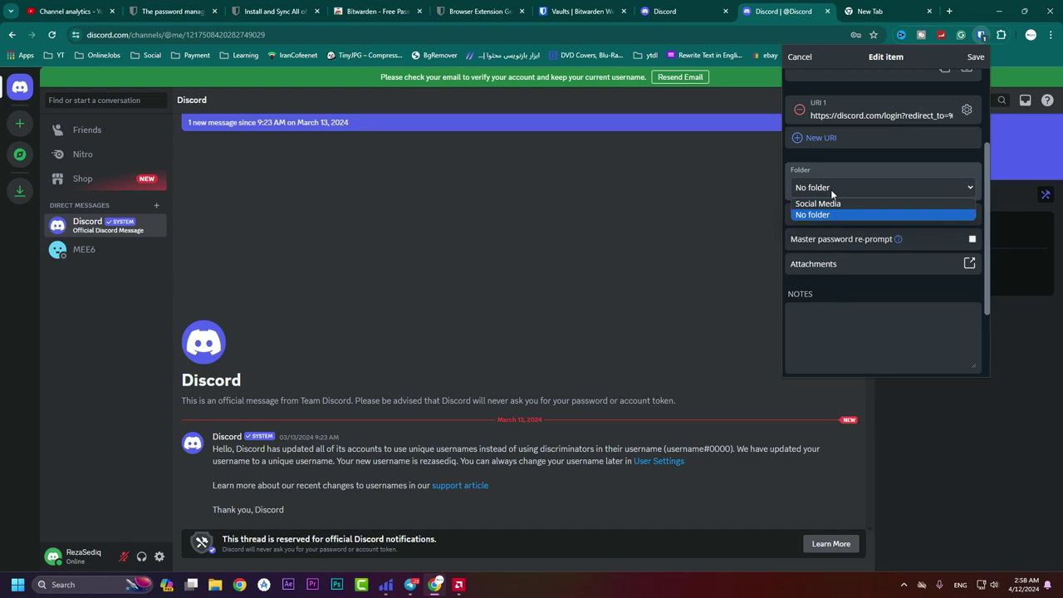
click(828, 202)
click(976, 56)
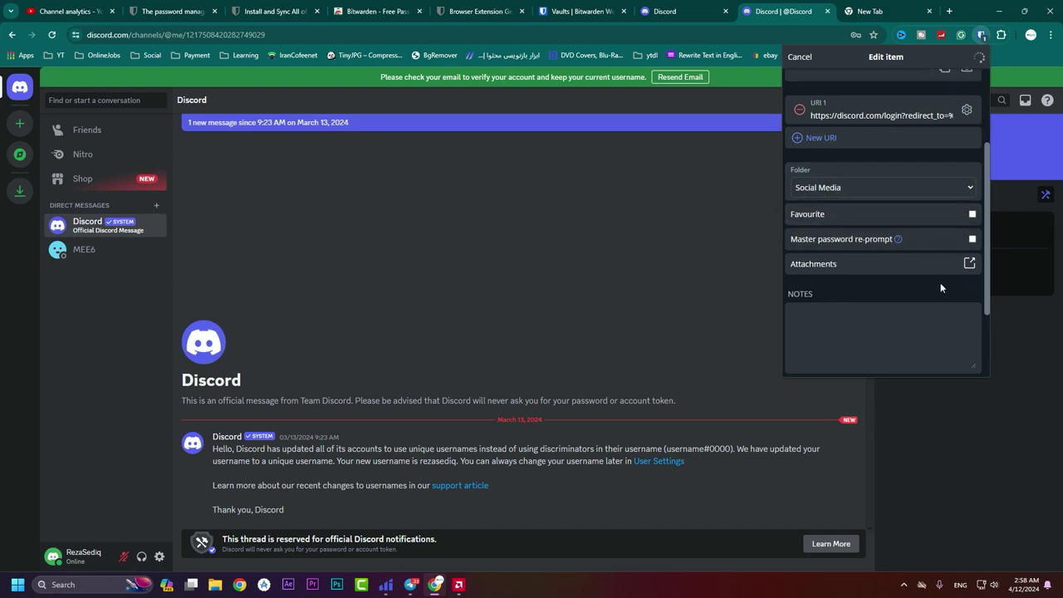
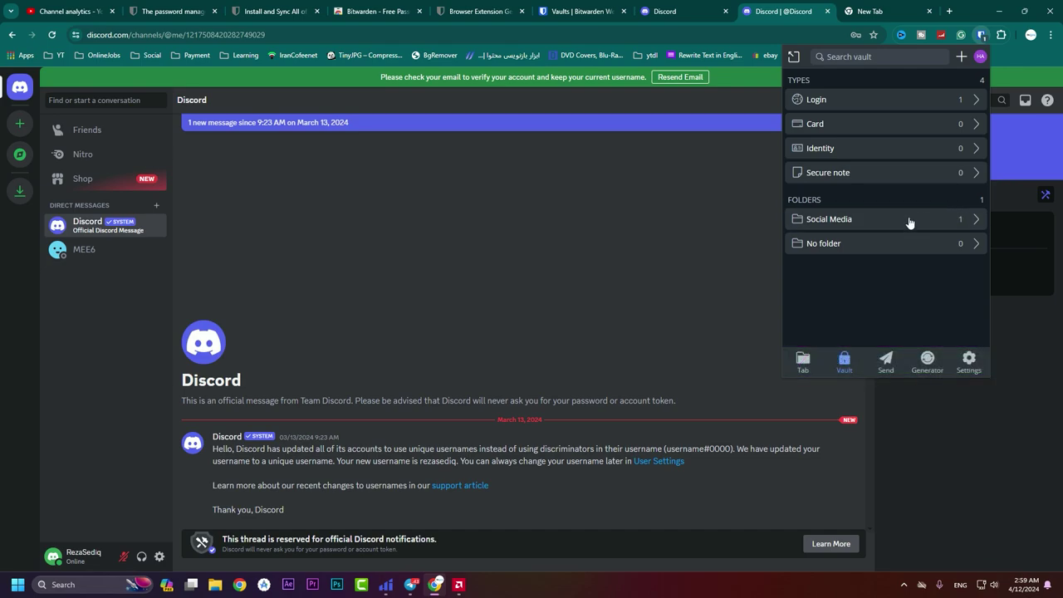
click(909, 220)
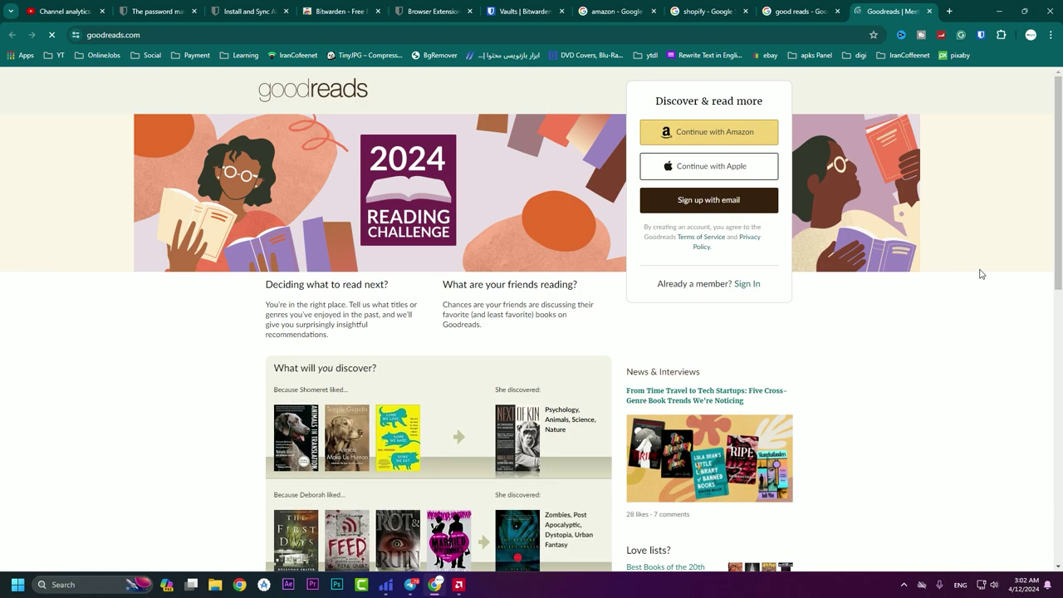
Open Goodreads' email sign-up form and fill in the account holder's name and email address.
click(672, 203)
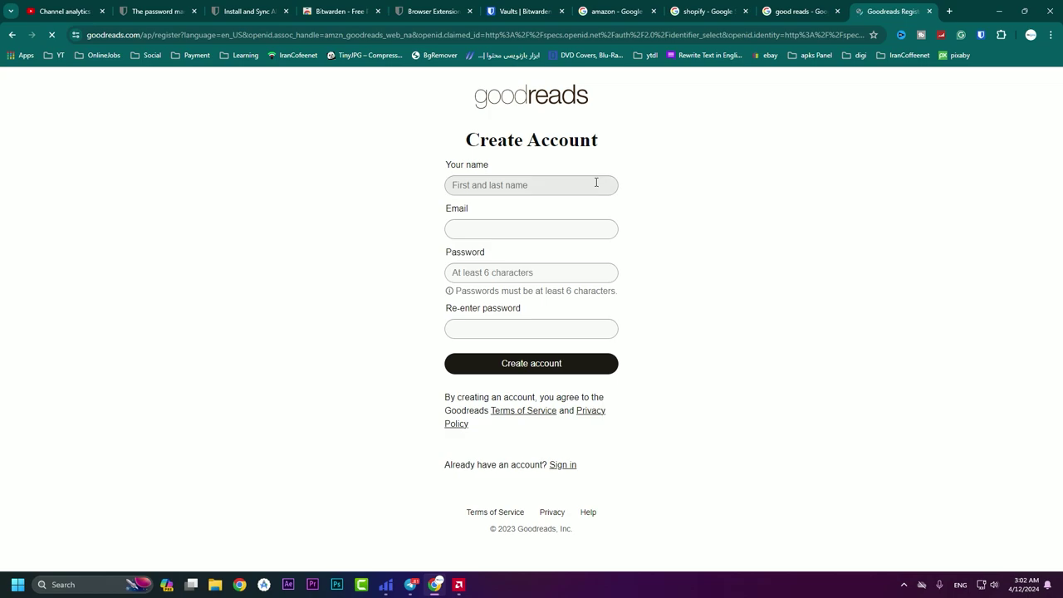
click(595, 184)
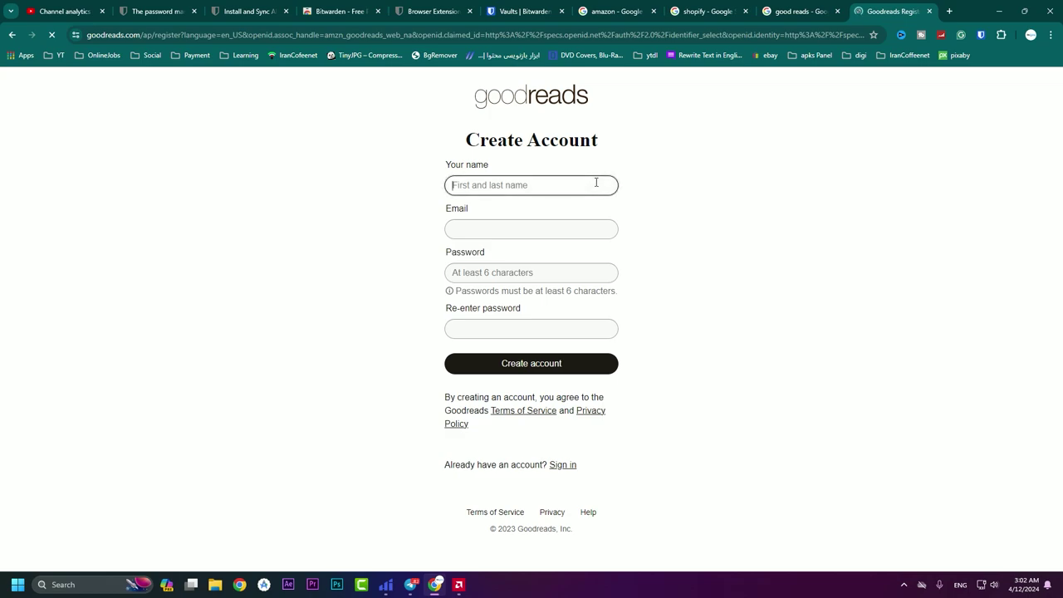
text(Reza)
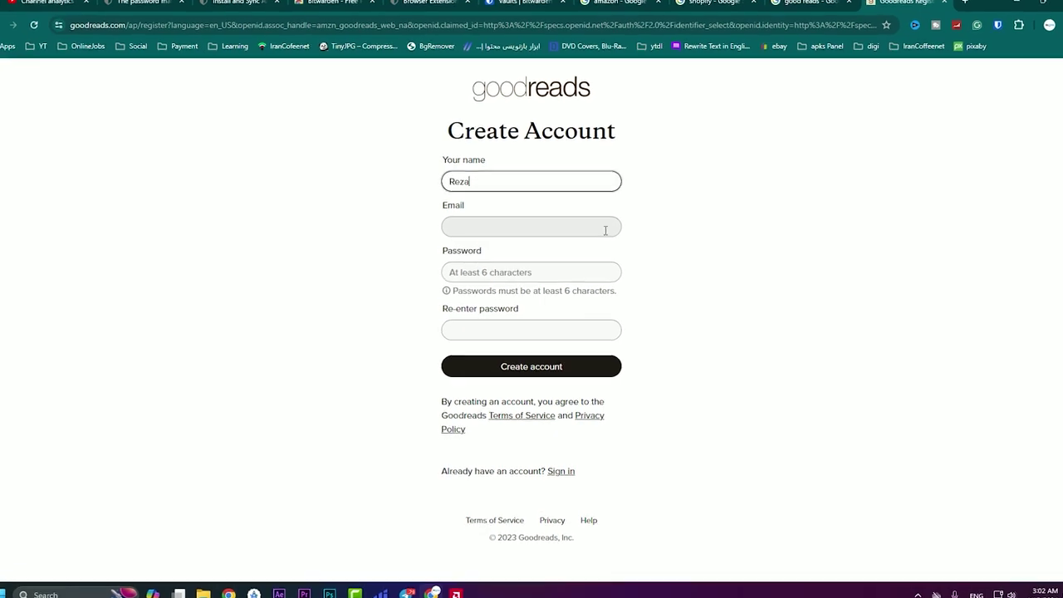
click(600, 232)
click(571, 251)
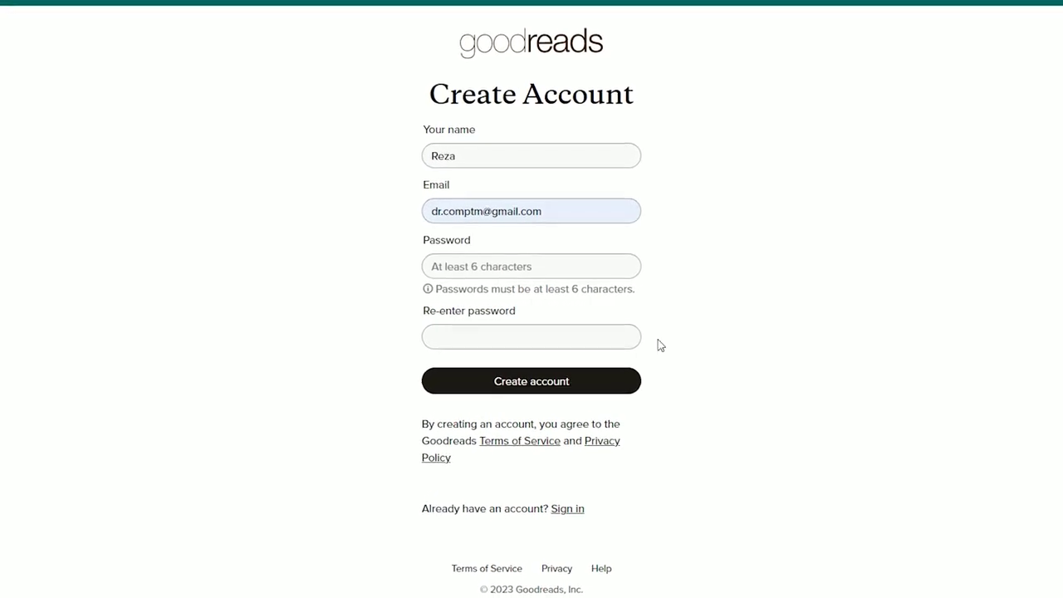
Open Bitwarden's password generator for the Goodreads sign-up and regenerate the password several times.
click(470, 270)
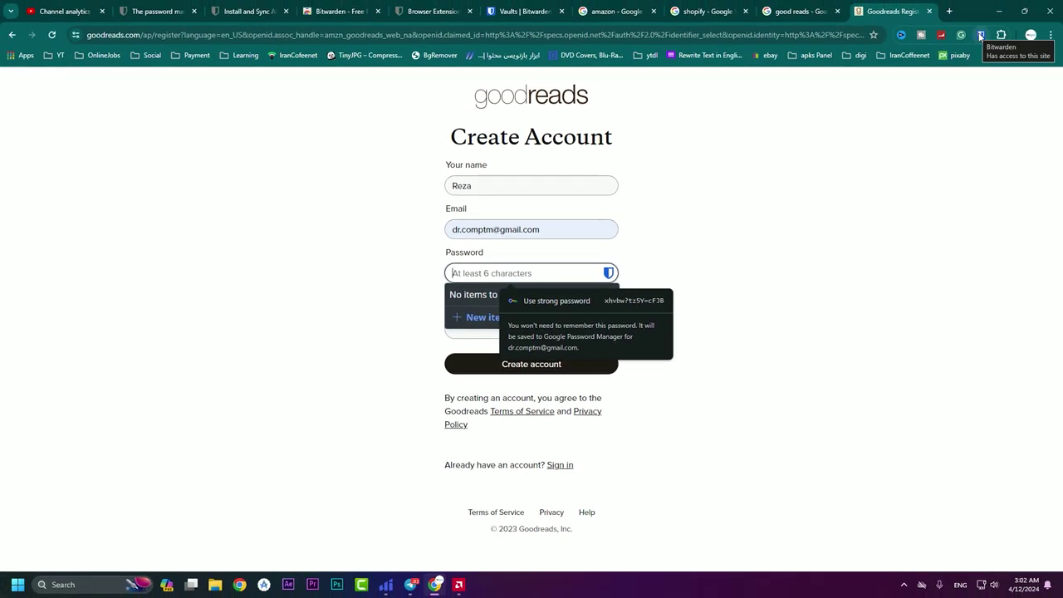
click(981, 36)
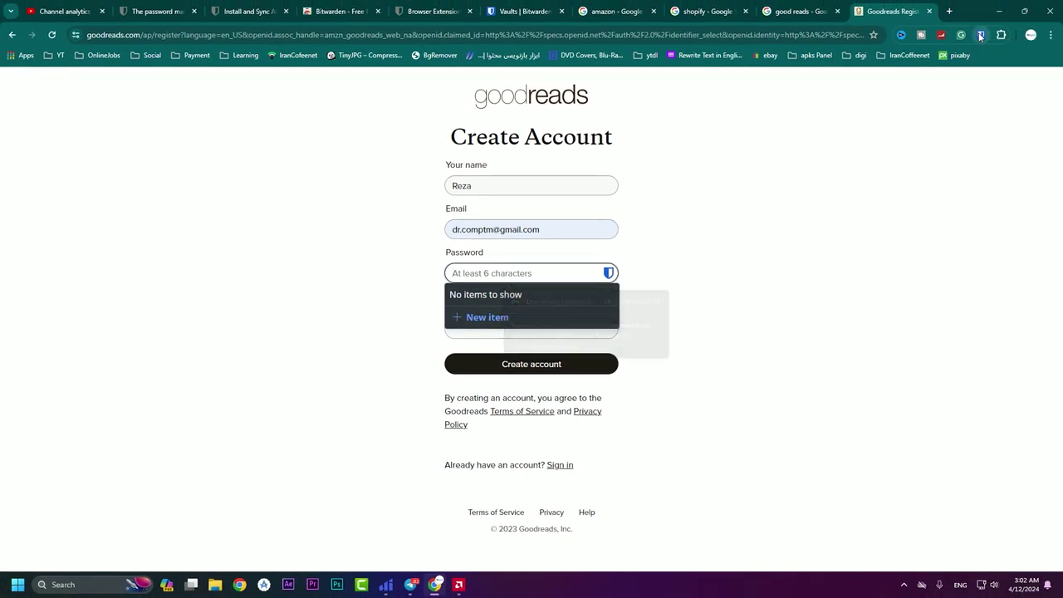
click(926, 361)
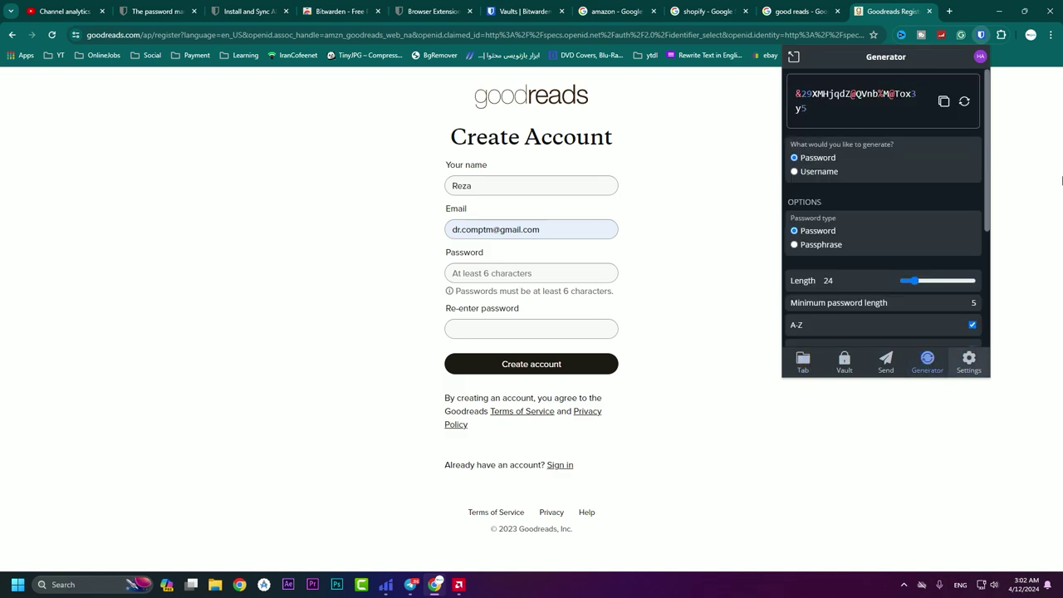
click(964, 103)
click(962, 103)
click(962, 103)
Paste the generated password into the Password and Re-enter password fields and submit the Goodreads account form.
key(Escape)
key(ctrl+v)
key(Tab)
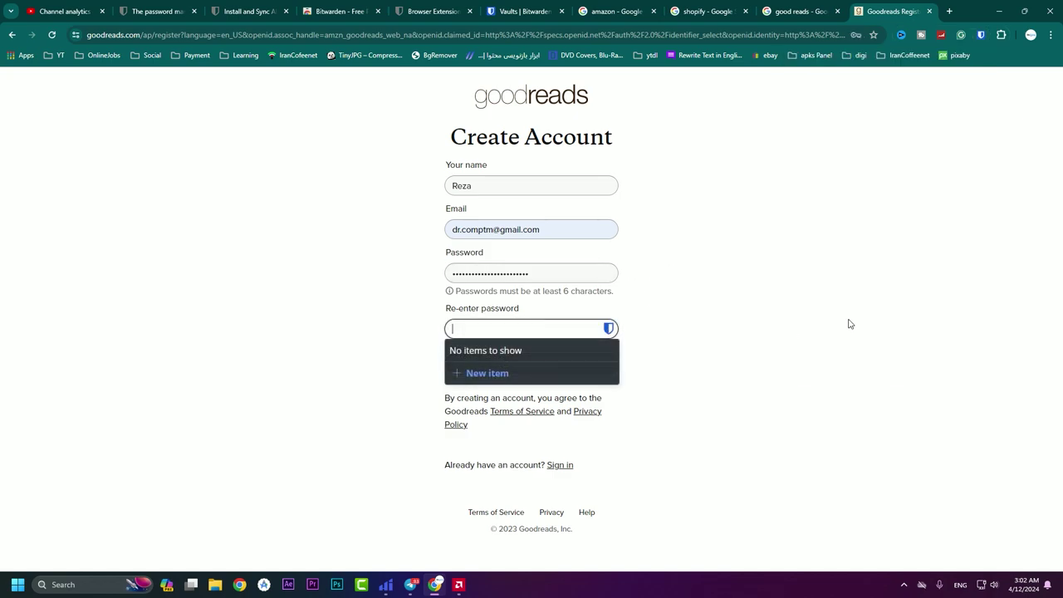
key(ctrl+v)
click(479, 372)
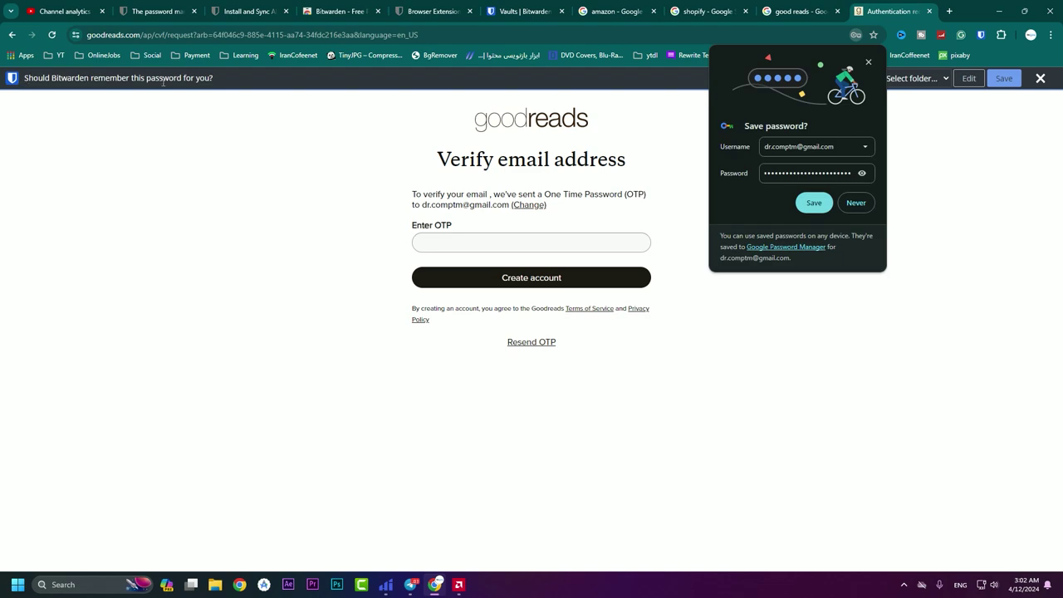
Choose the Social Media folder in Bitwarden's save prompt and save the new Goodreads login there.
click(929, 78)
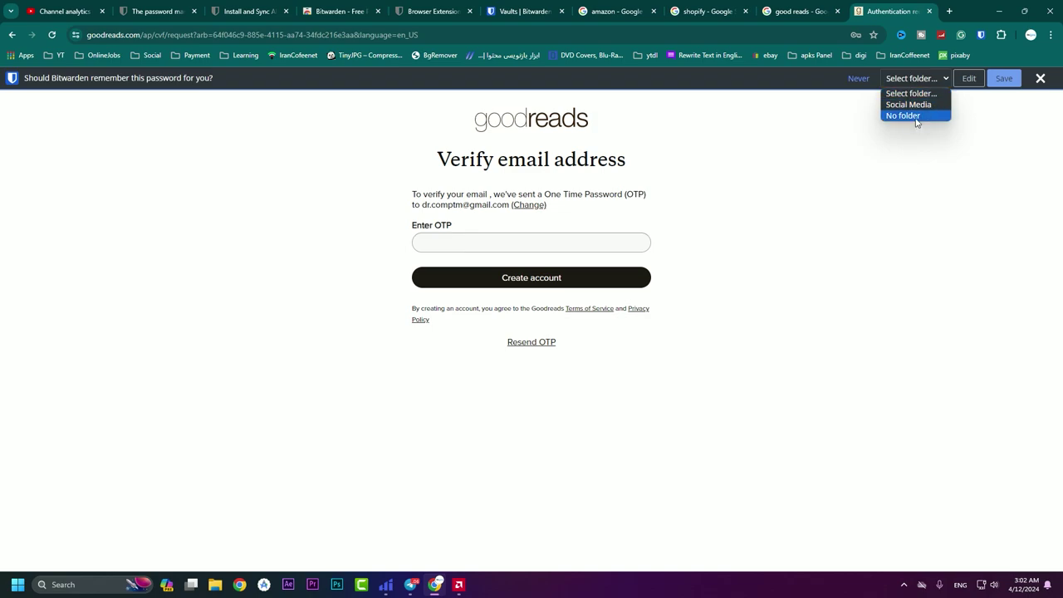
click(919, 108)
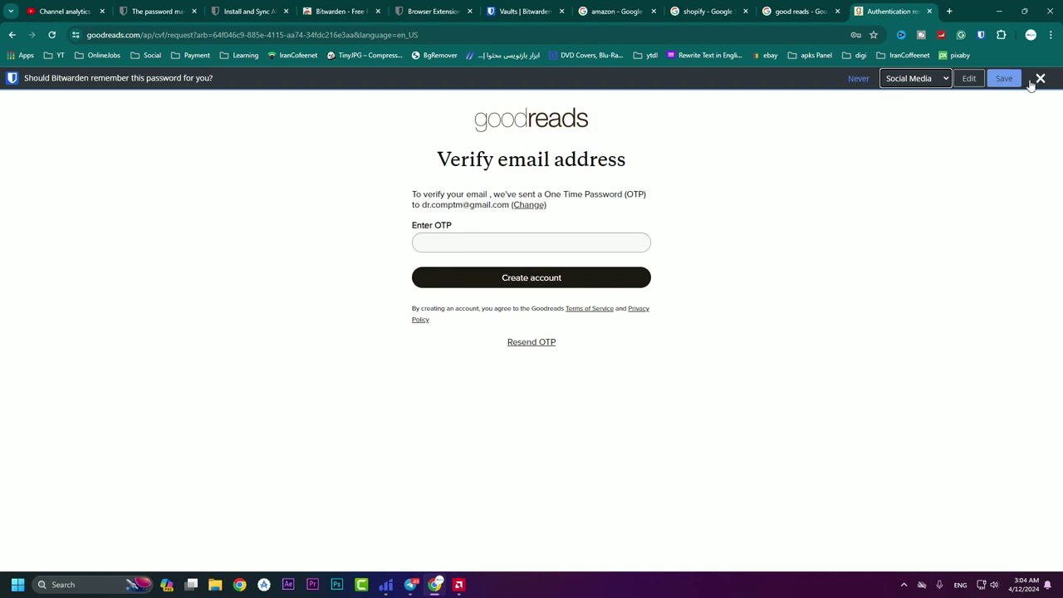
click(934, 79)
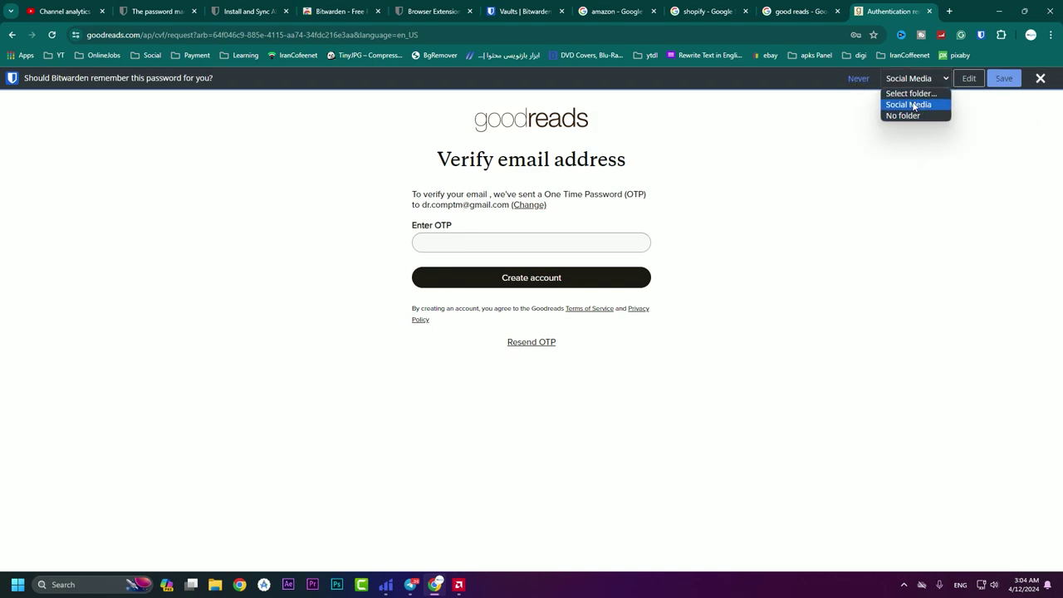
click(914, 104)
click(1005, 84)
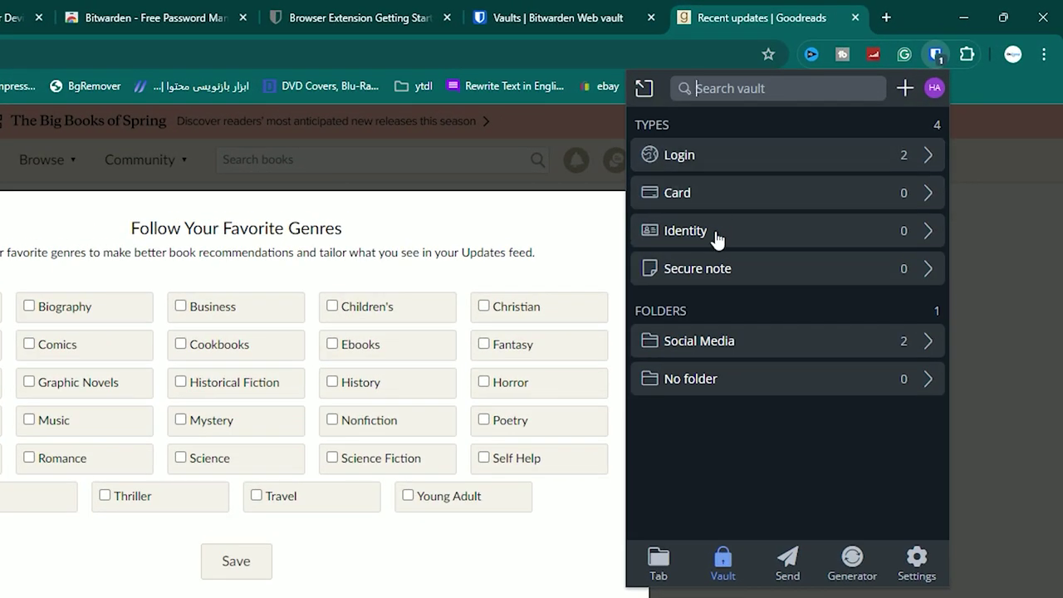
Examine the fields of a new Secure note item in the extension's vault, and return to the vault overview without saving.
click(723, 274)
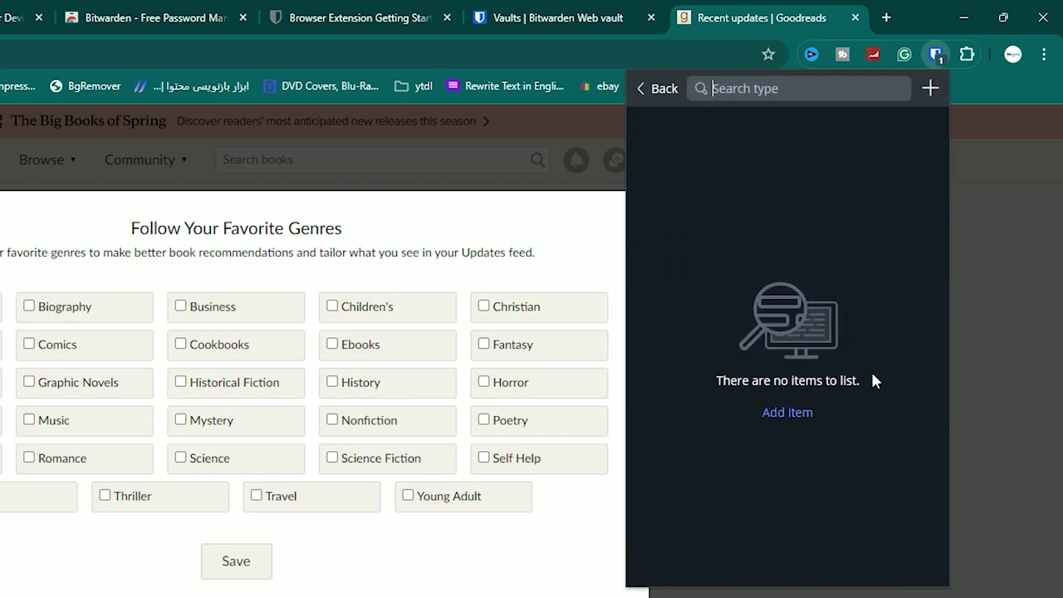
click(781, 413)
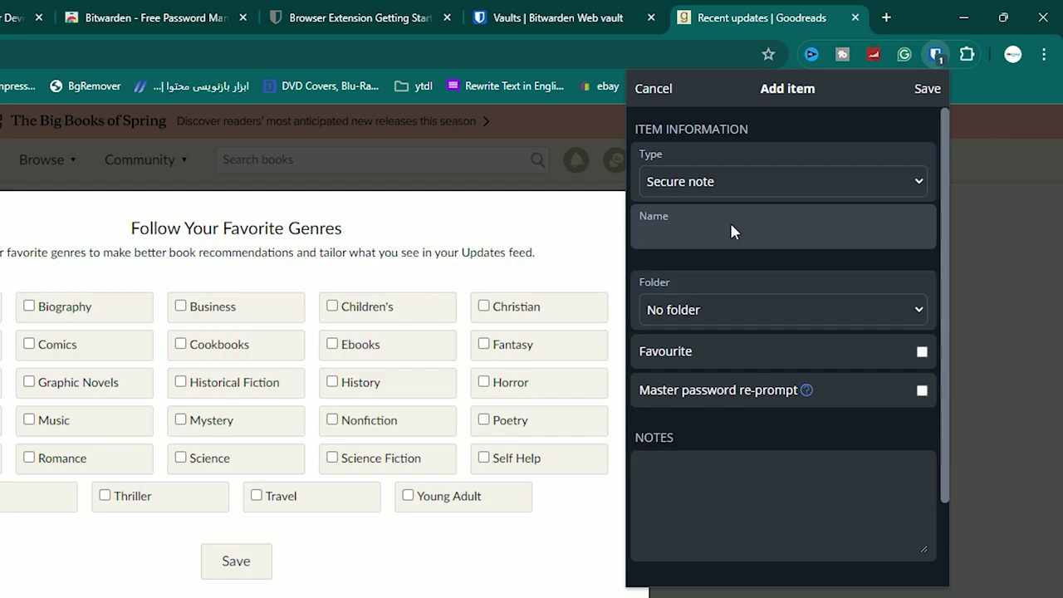
click(778, 513)
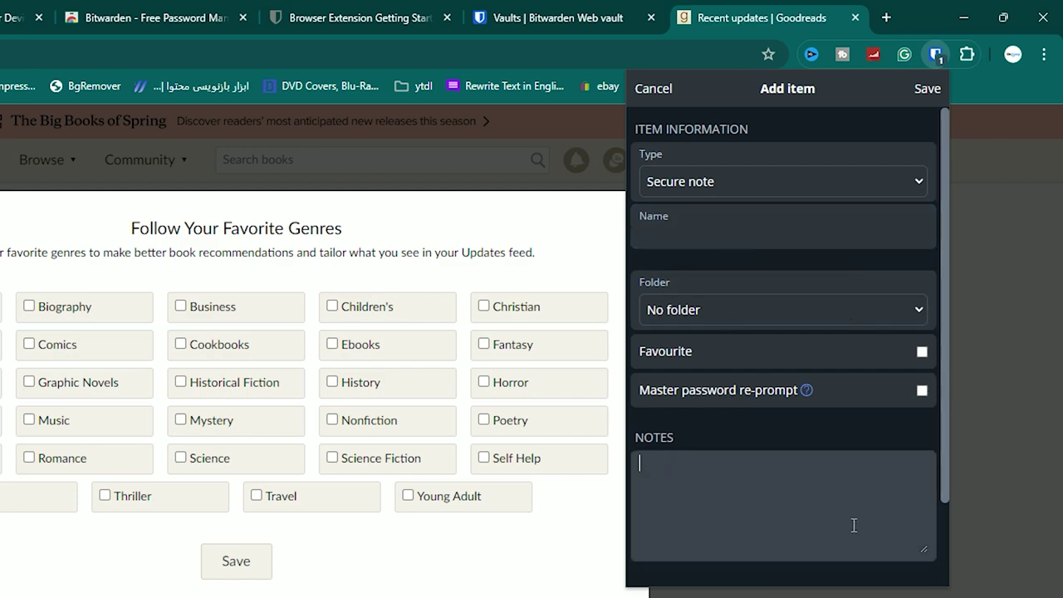
scroll(848, 499, down, 2)
scroll(798, 428, up, 2)
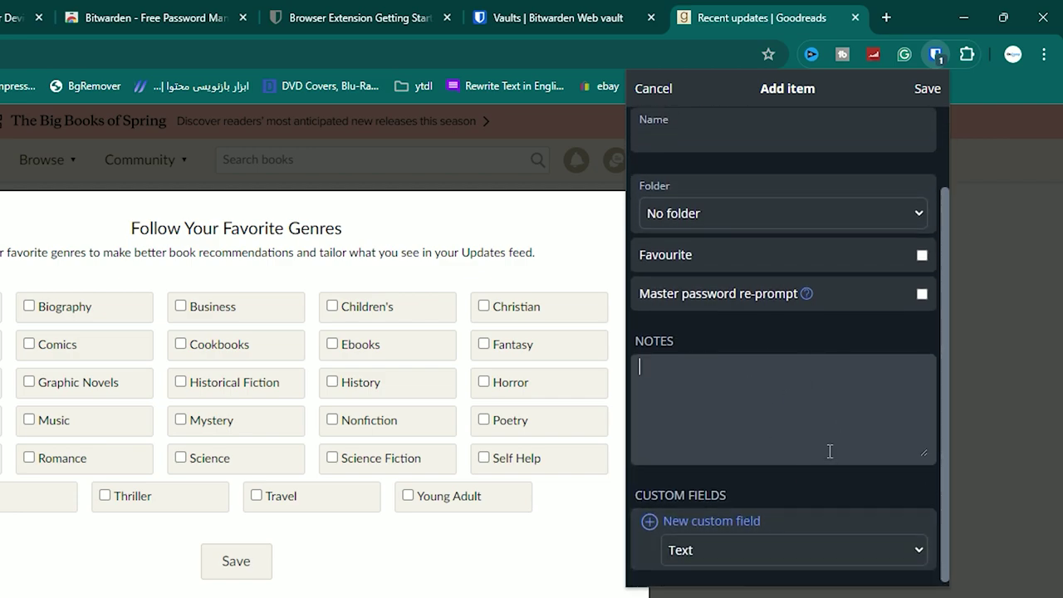
click(645, 88)
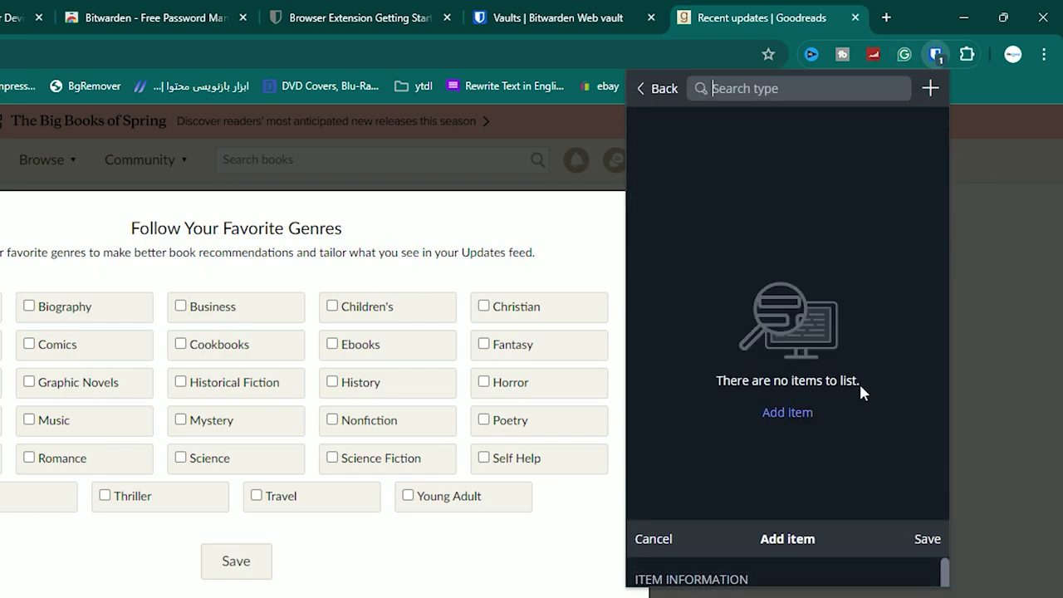
click(668, 88)
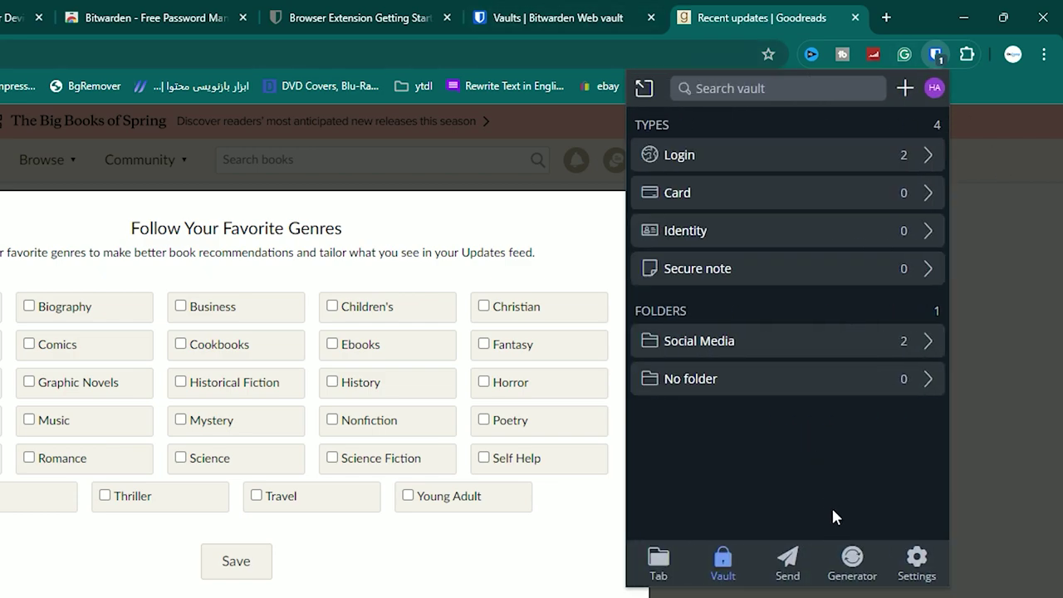
Look at the Folders settings of the extension and its blank Add folder form, and return to the settings.
click(917, 565)
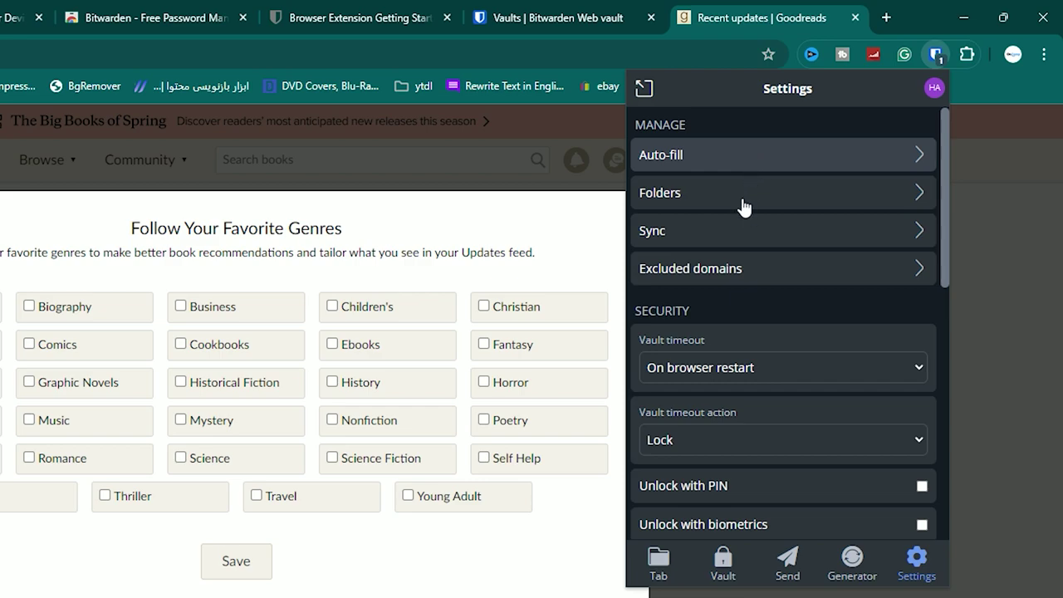
click(741, 193)
click(930, 88)
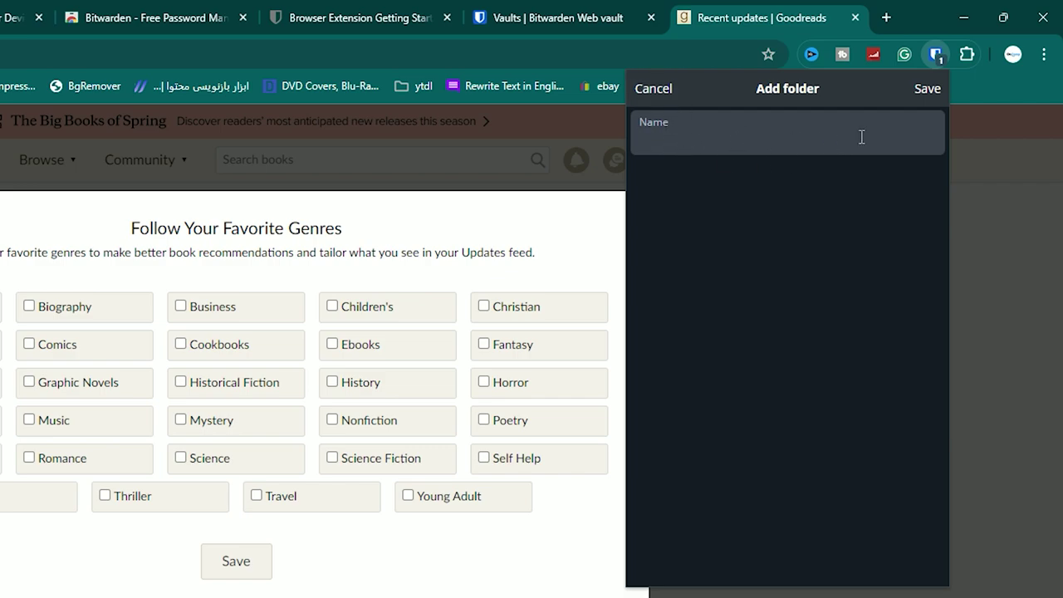
click(664, 89)
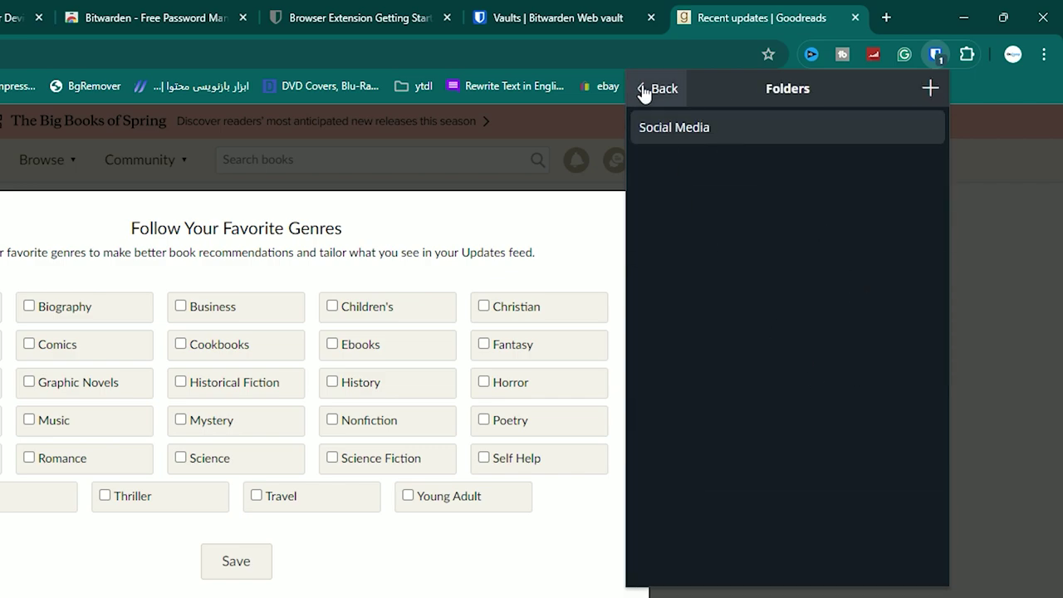
click(645, 89)
Review the extension's Auto-fill settings down to the default URI match detection, and return to the settings.
click(678, 169)
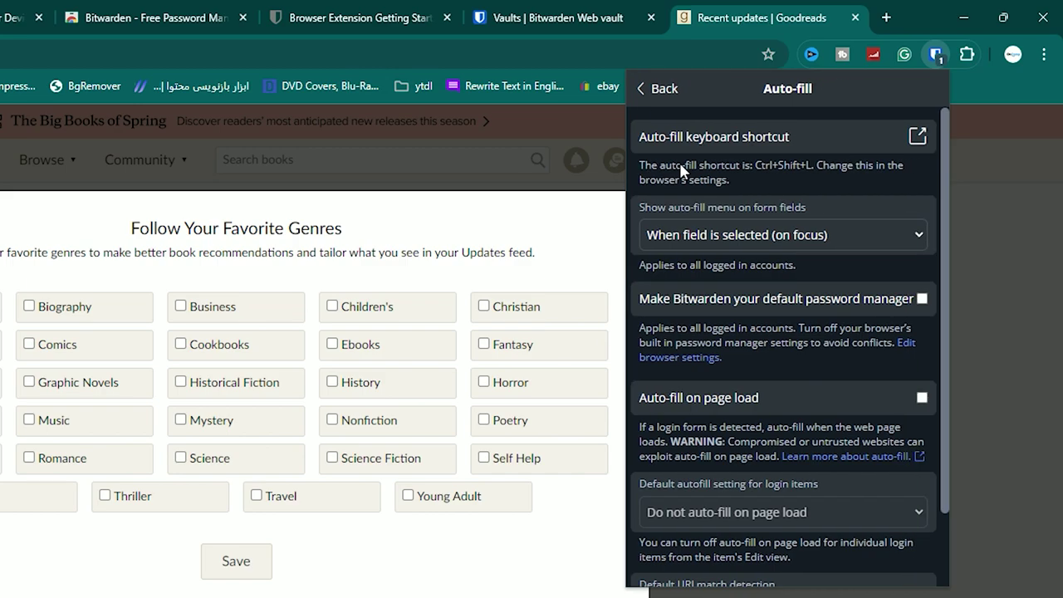
scroll(766, 536, down, 1)
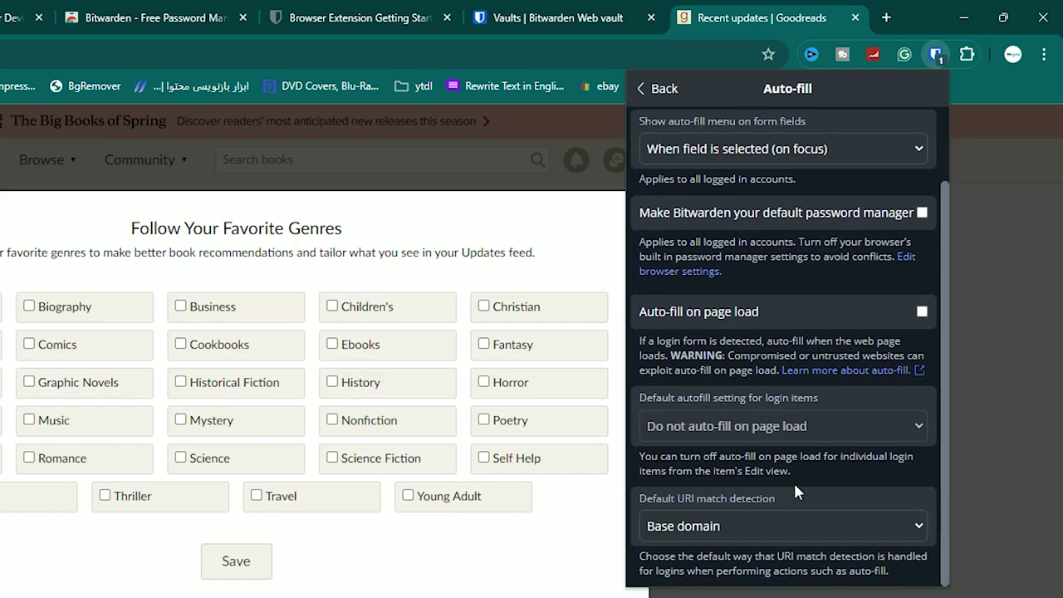
scroll(793, 485, up, 1)
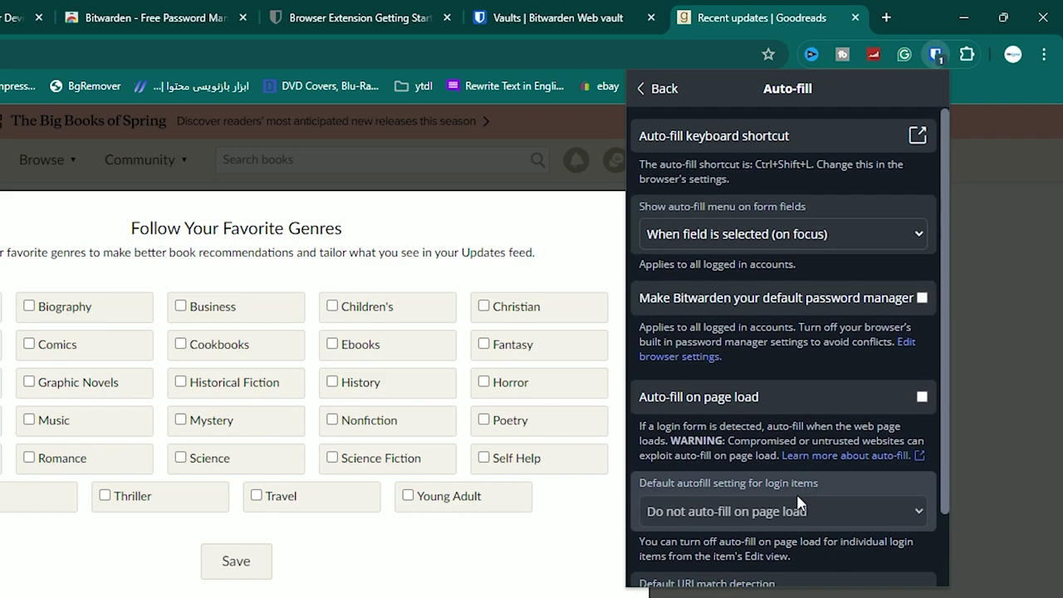
click(653, 93)
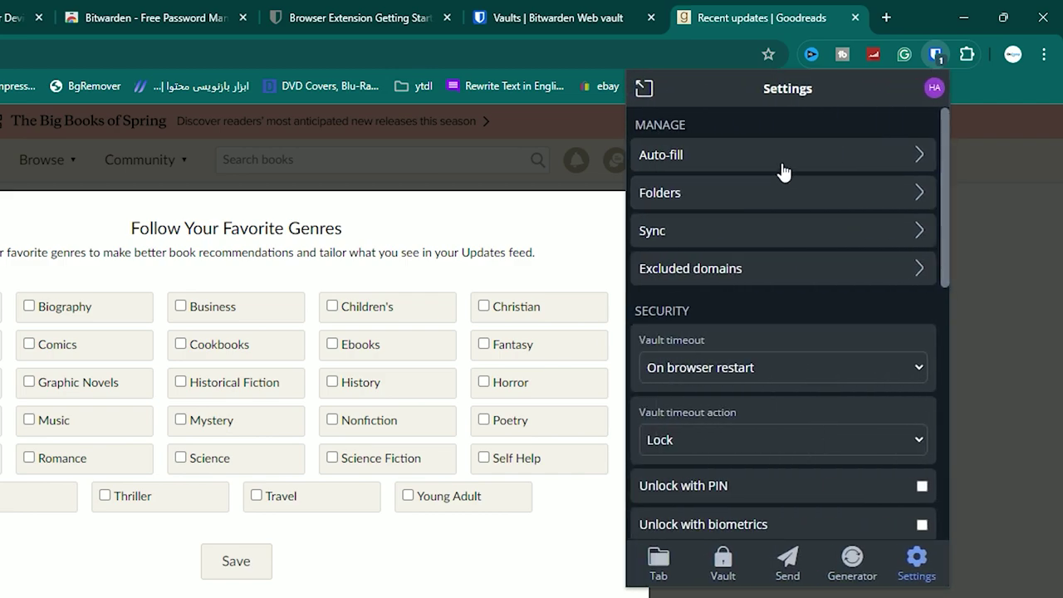
Sync the Bitwarden vault manually from the extension's settings and return to the settings list.
click(743, 237)
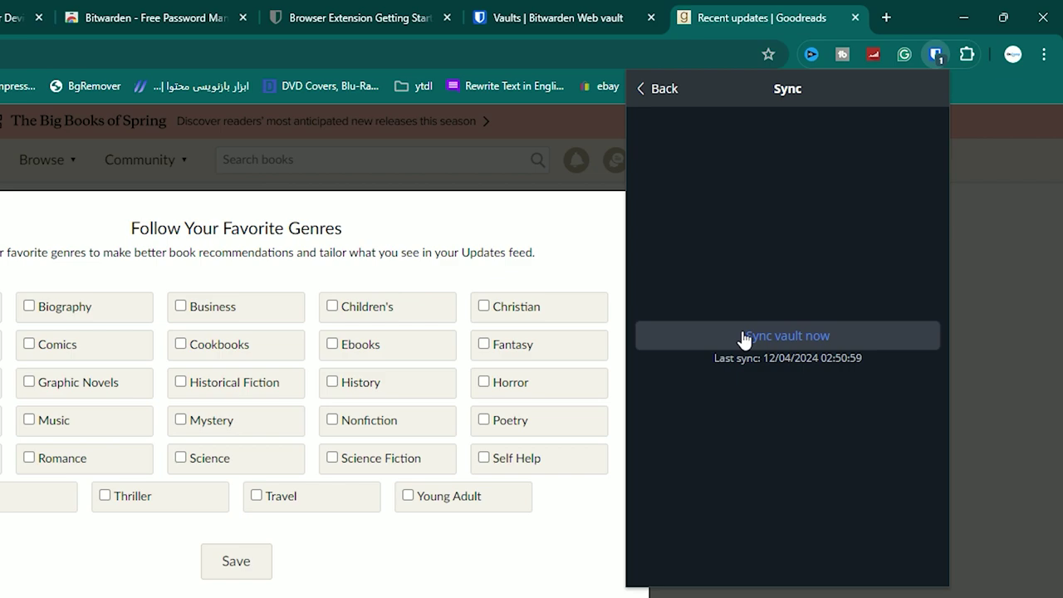
click(744, 337)
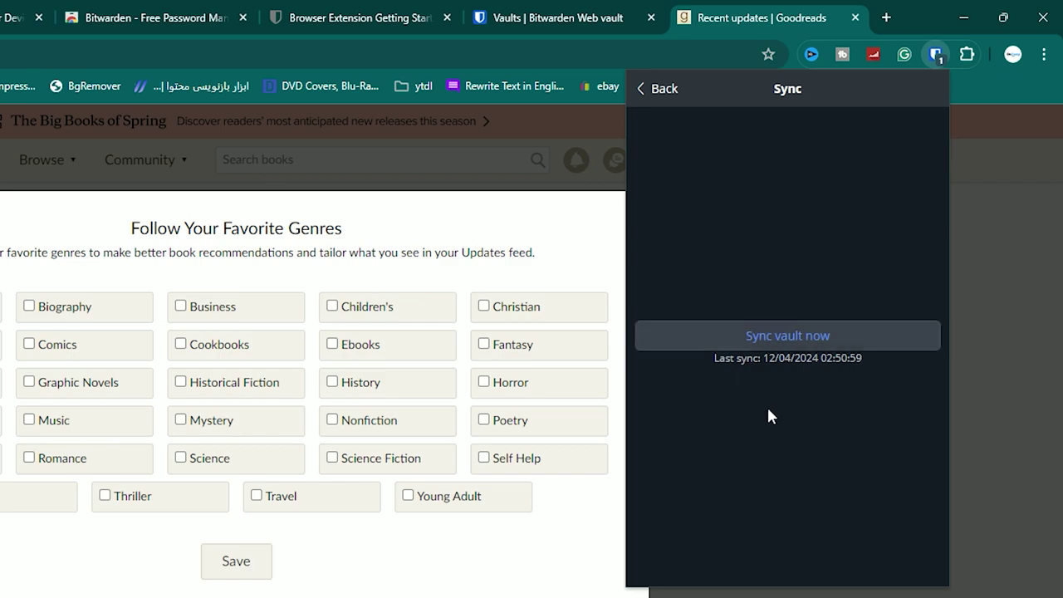
click(824, 336)
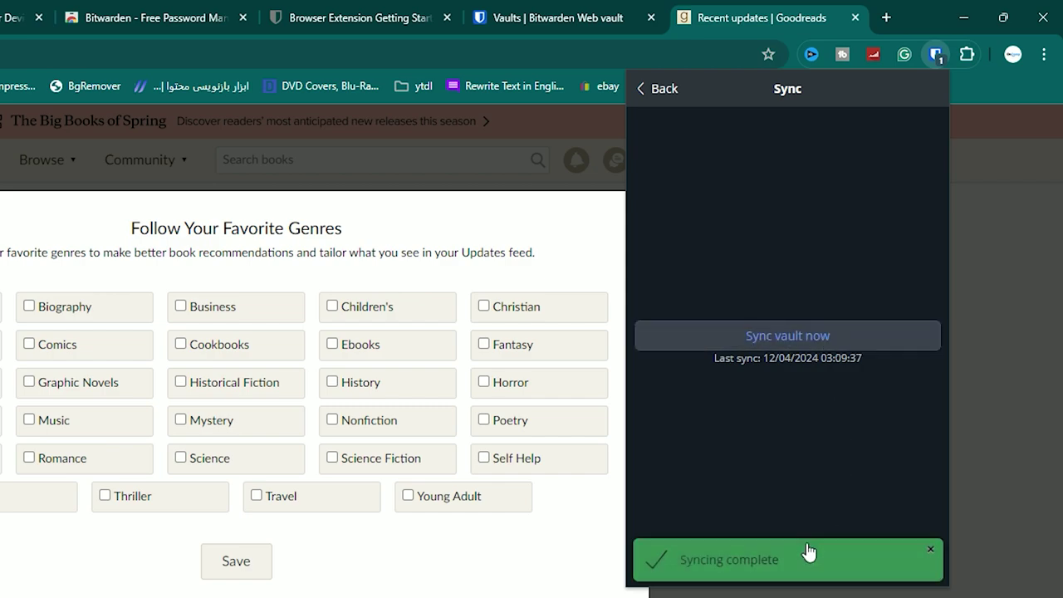
click(656, 88)
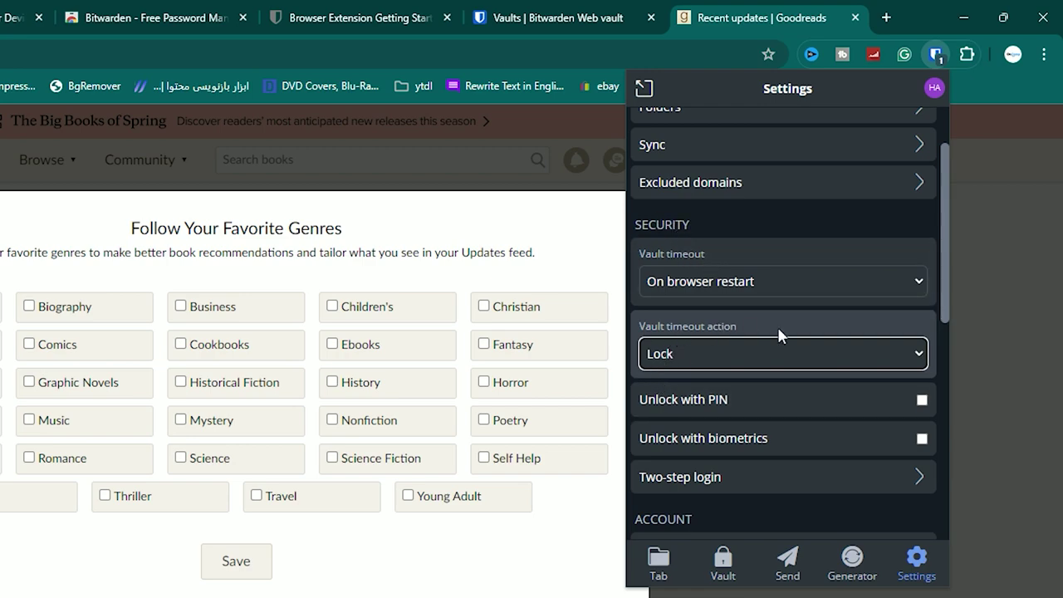
Inspect the available choices for Vault timeout and Vault timeout action in the security settings, keeping On browser restart and Lock.
click(772, 283)
click(773, 282)
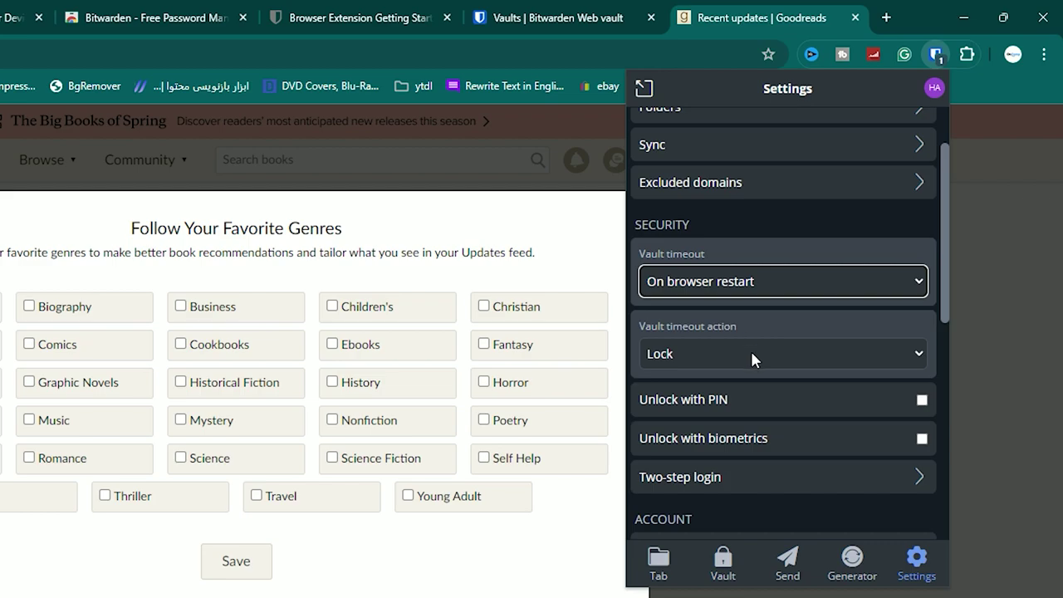
click(678, 354)
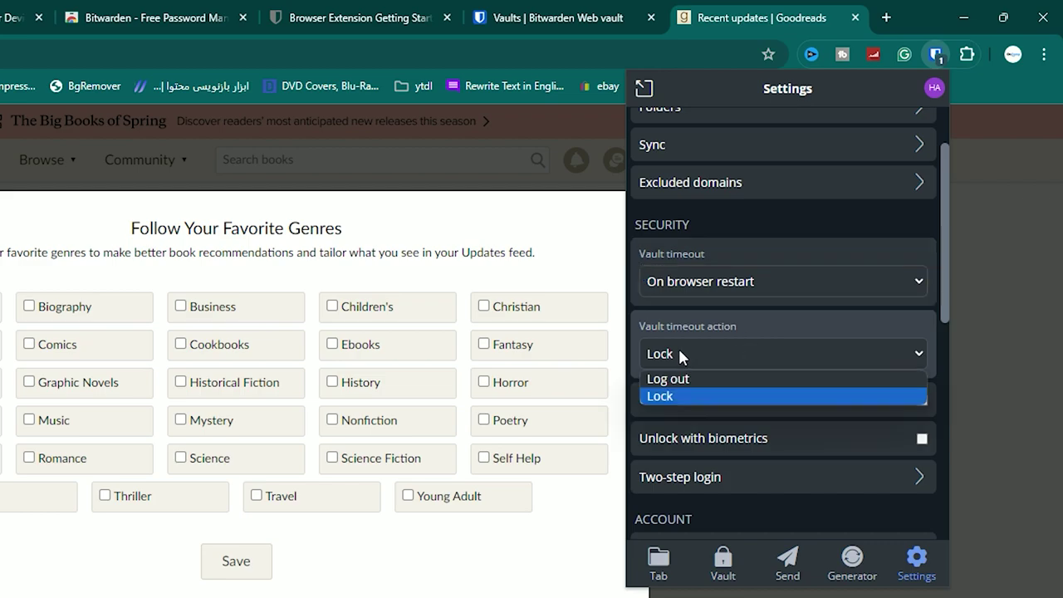
click(686, 377)
key(Escape)
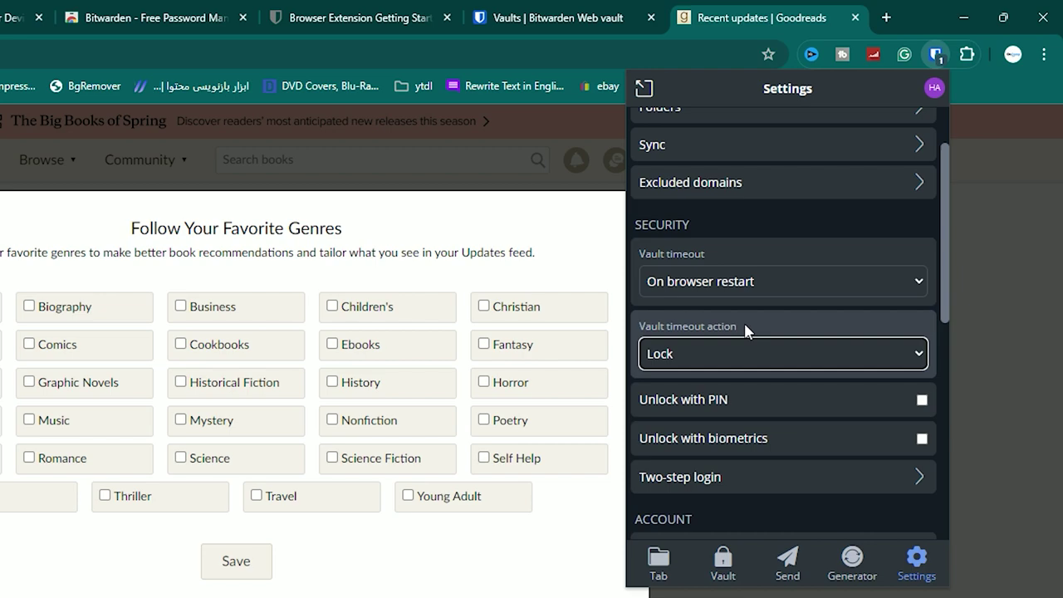
click(735, 355)
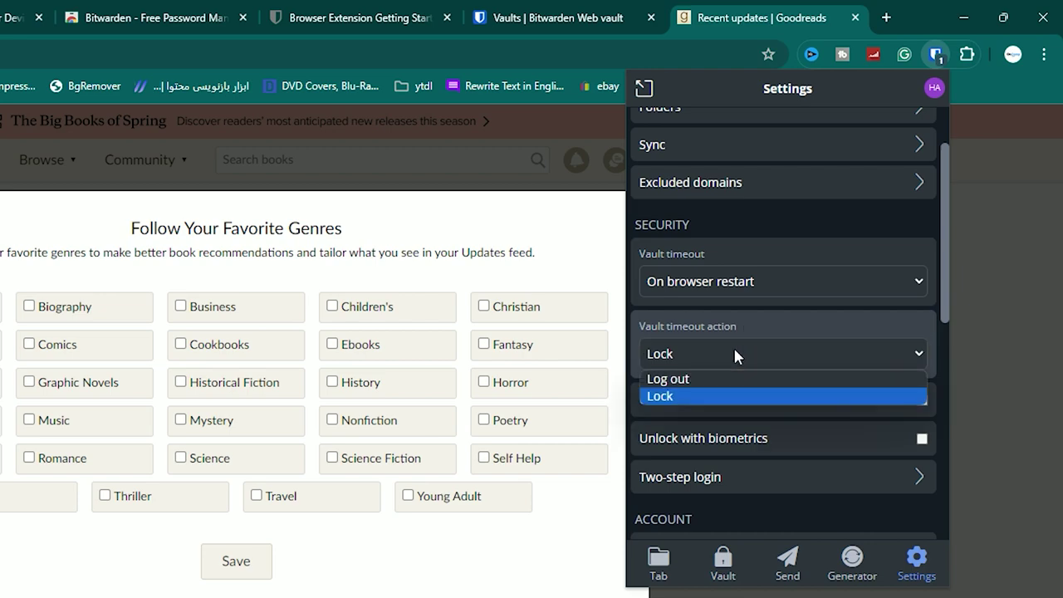
click(733, 346)
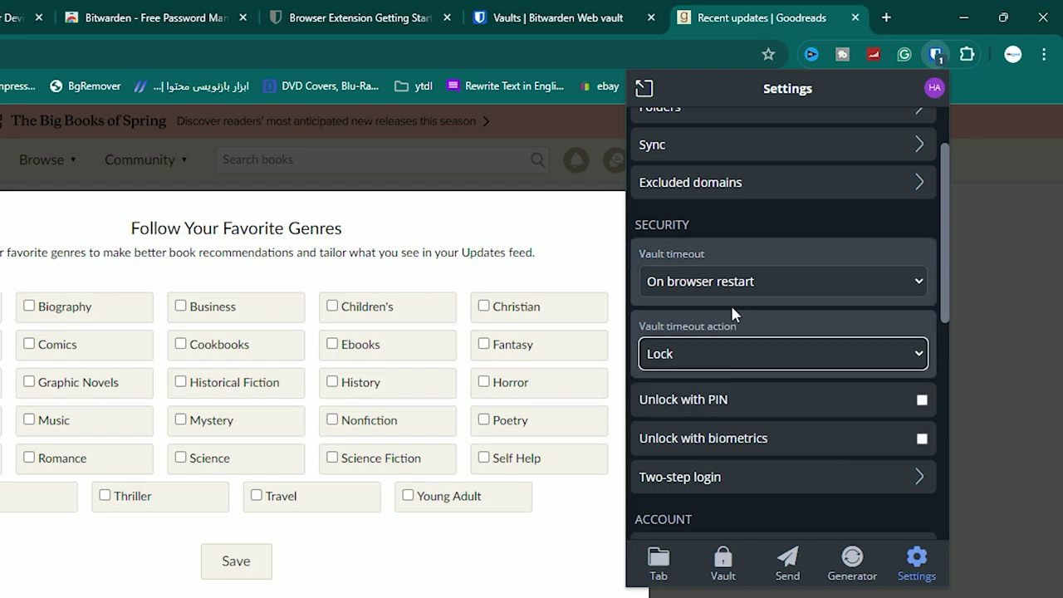
Review the Vault timeout intervals once more, keeping On browser restart, and view the PIN and biometrics unlock options.
click(723, 283)
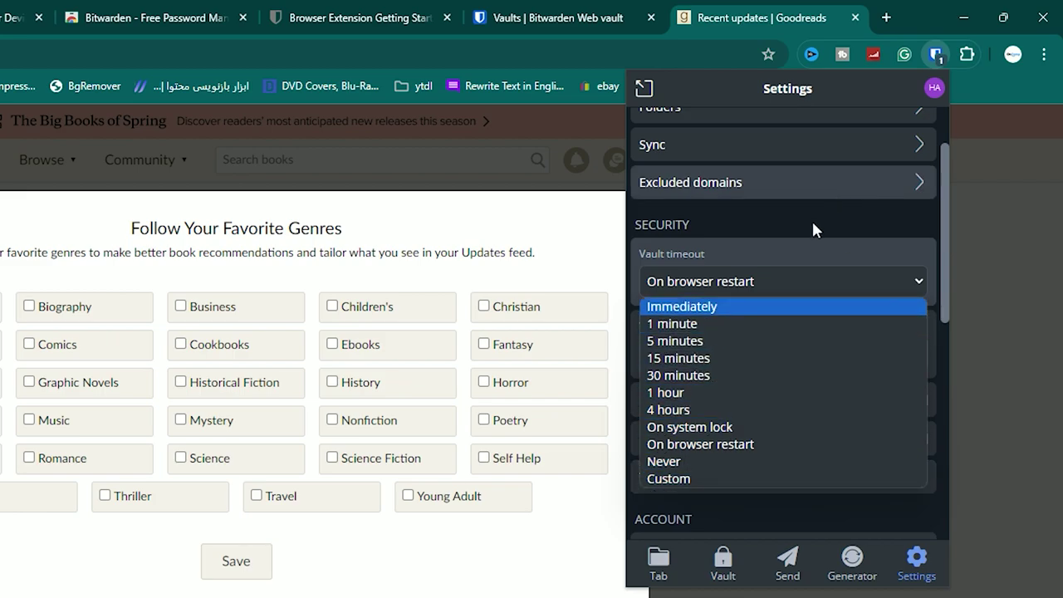
click(783, 274)
scroll(770, 451, down, 3)
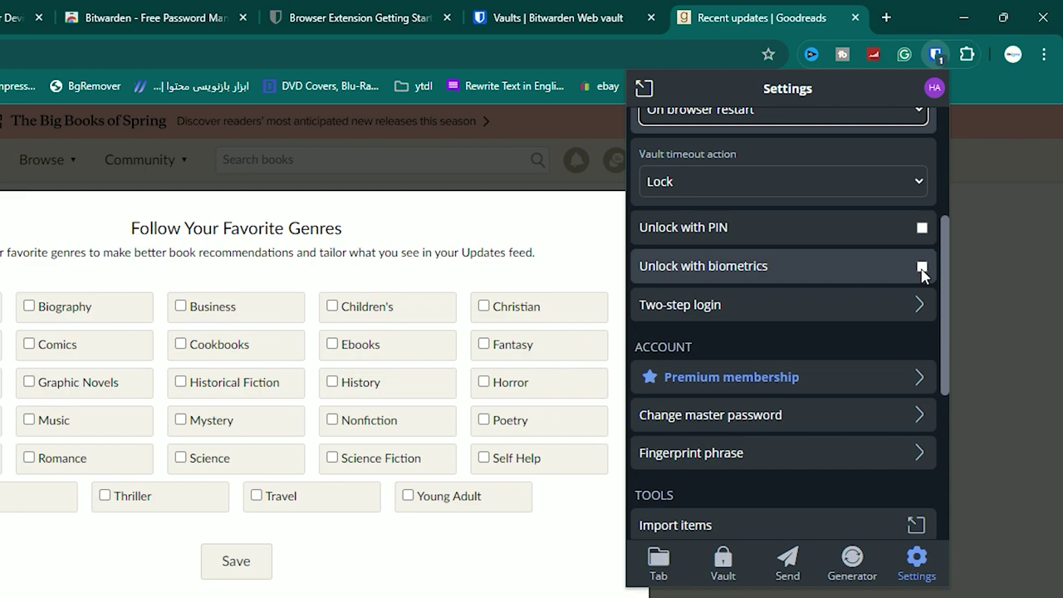
Look at the Export vault form and its available file formats, and return to the settings without exporting.
scroll(764, 309, down, 3)
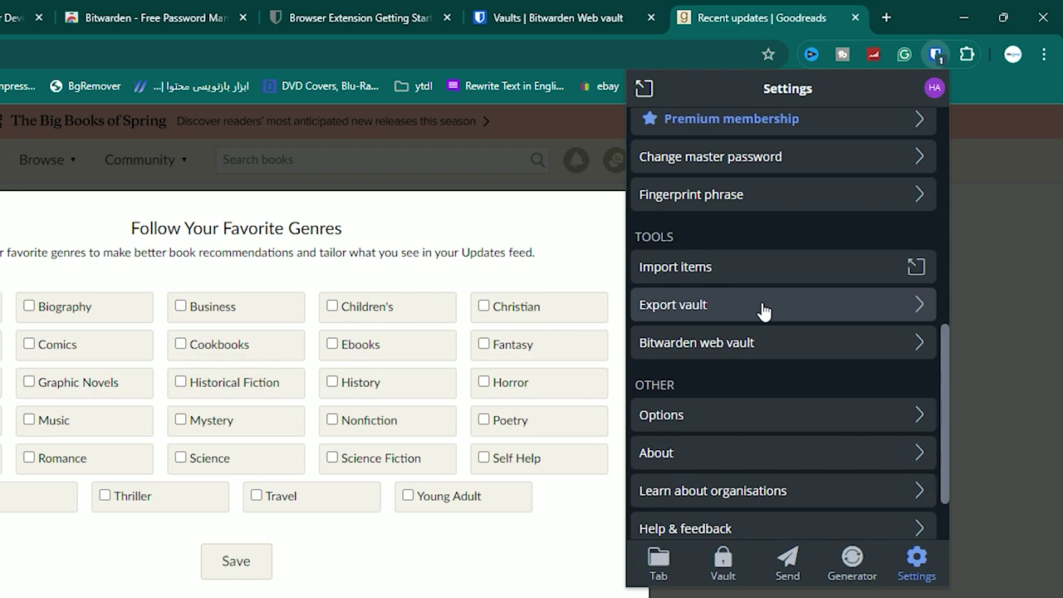
click(753, 313)
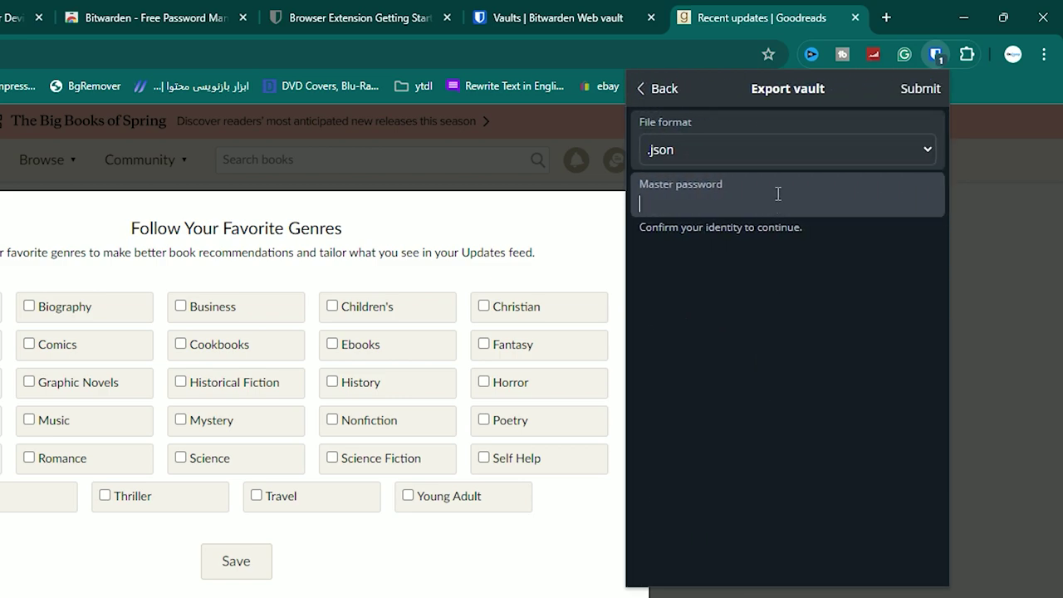
click(765, 151)
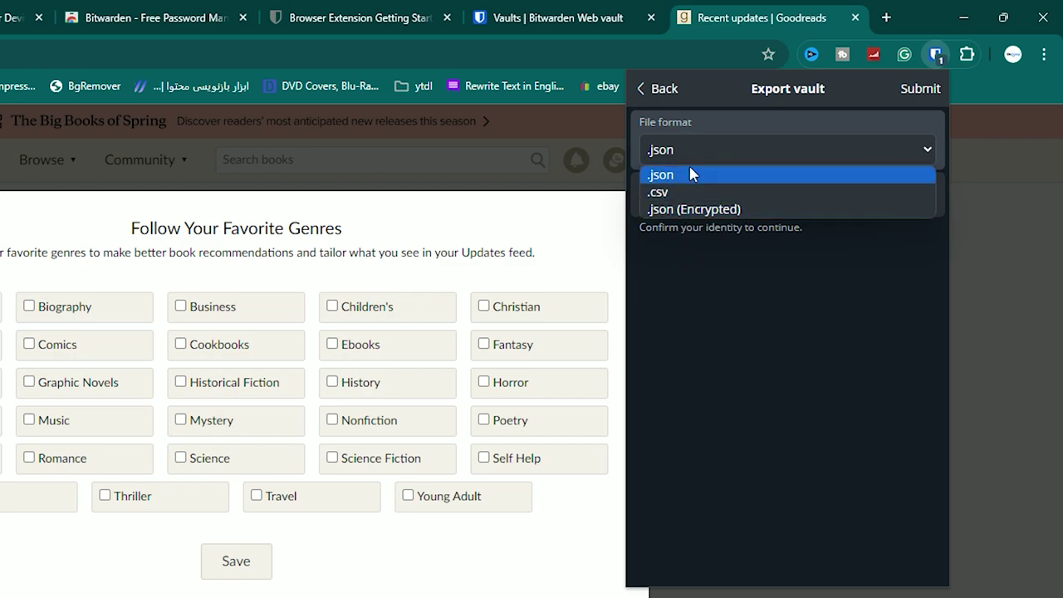
key(Escape)
key(Escape)
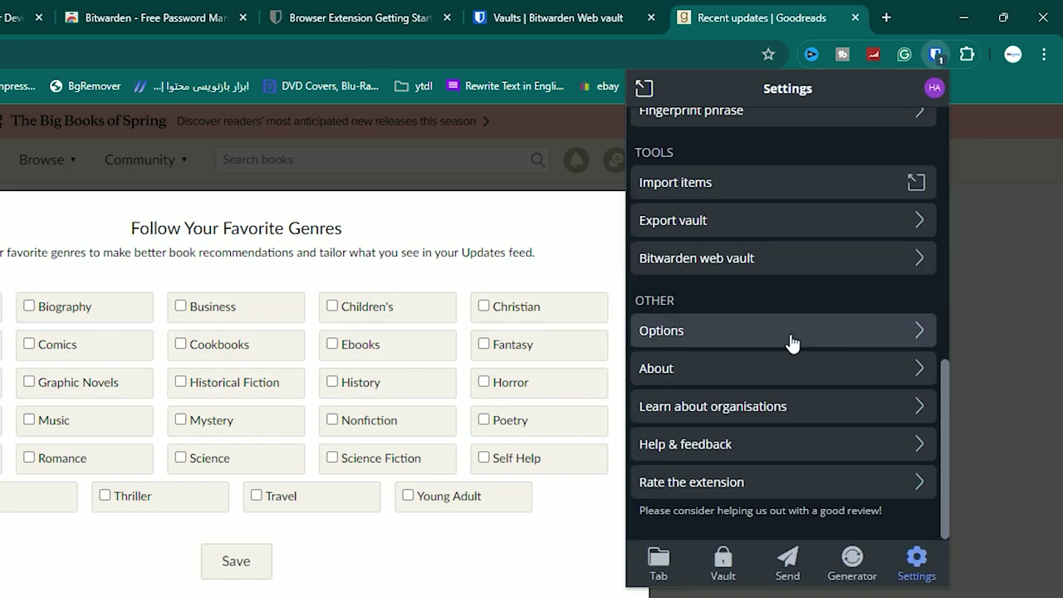
Examine the Clear clipboard intervals in the extension's Options, and show the Windows clipboard history.
click(793, 342)
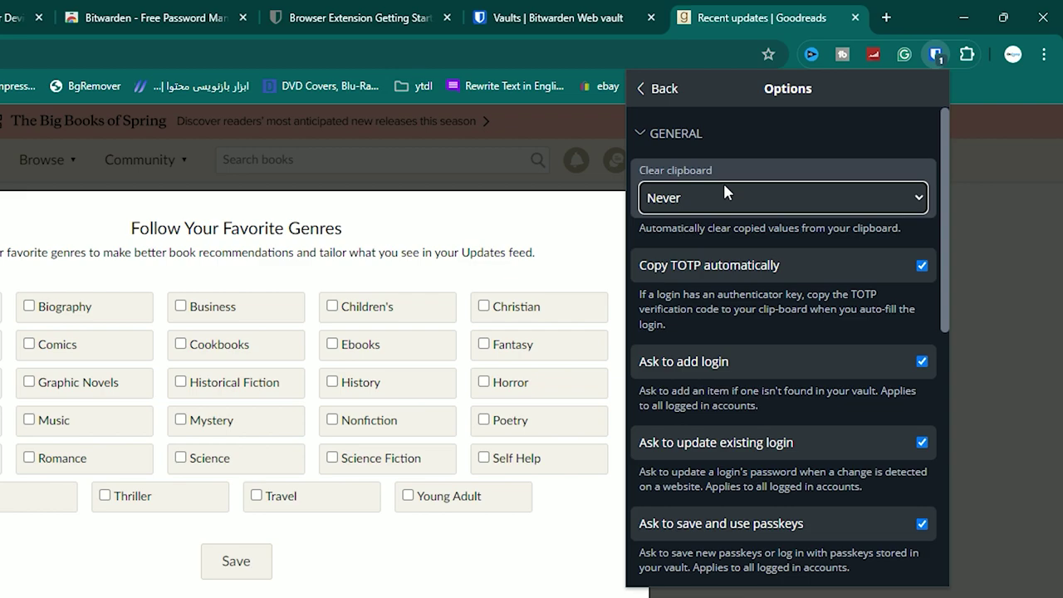
click(725, 190)
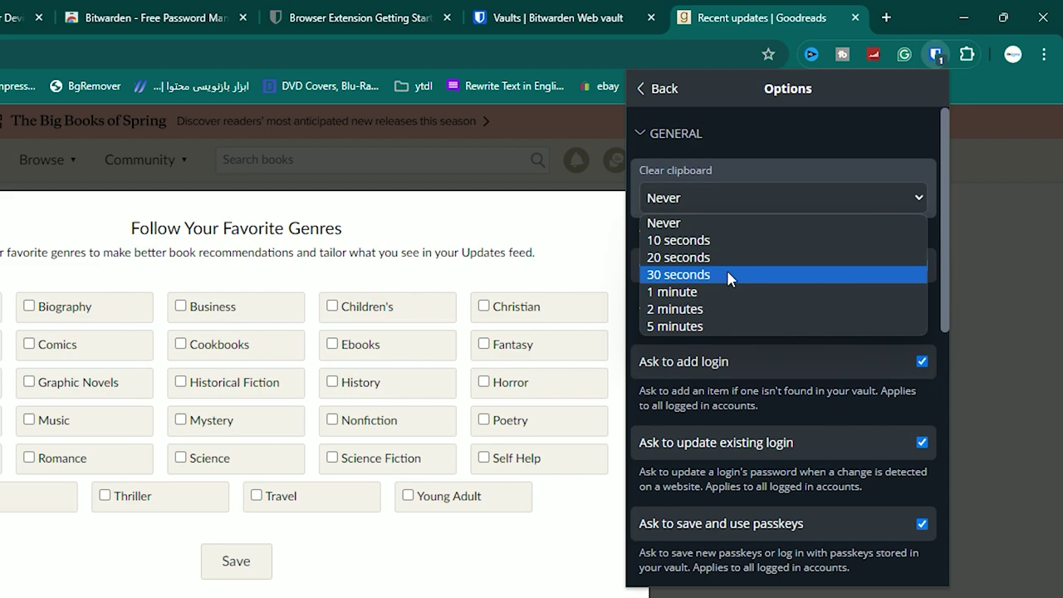
key(super+v)
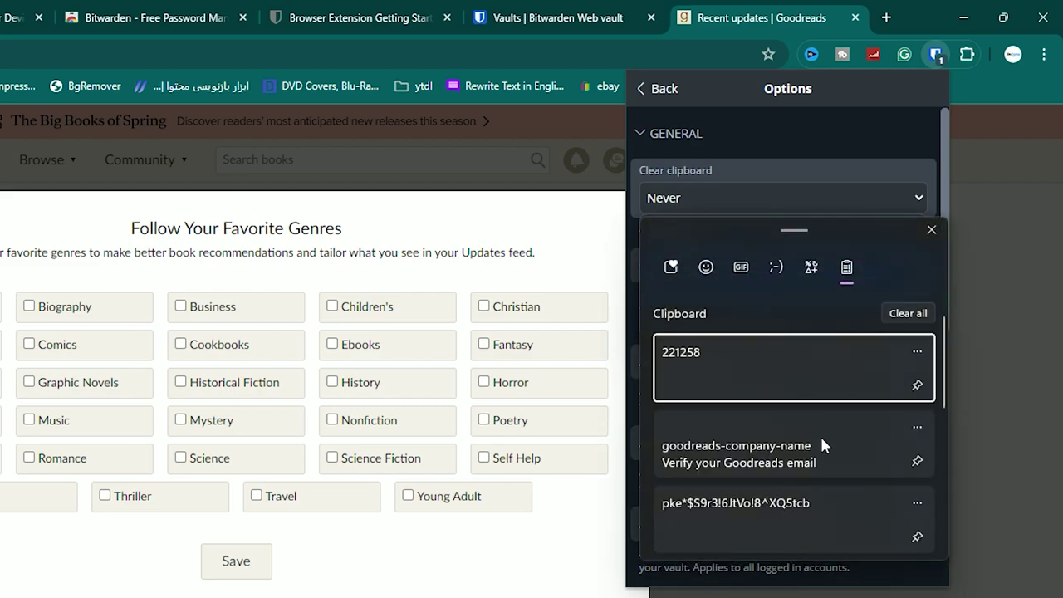
drag(823, 231, 185, 141)
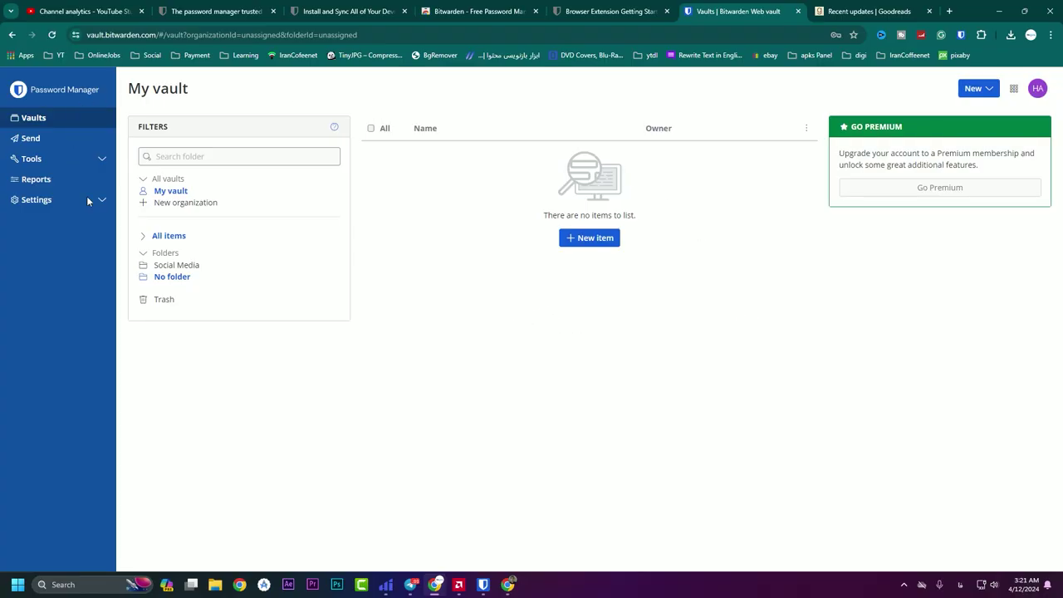
In the Bitwarden web vault, open the account's two-step login security settings and request the recovery code, up to the master password entry.
click(46, 203)
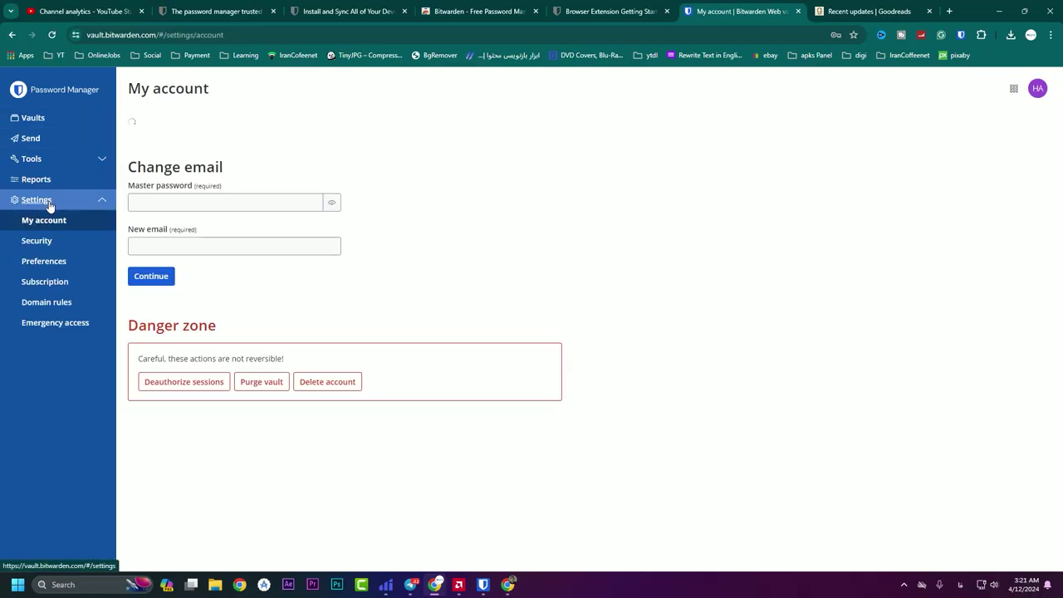
click(34, 240)
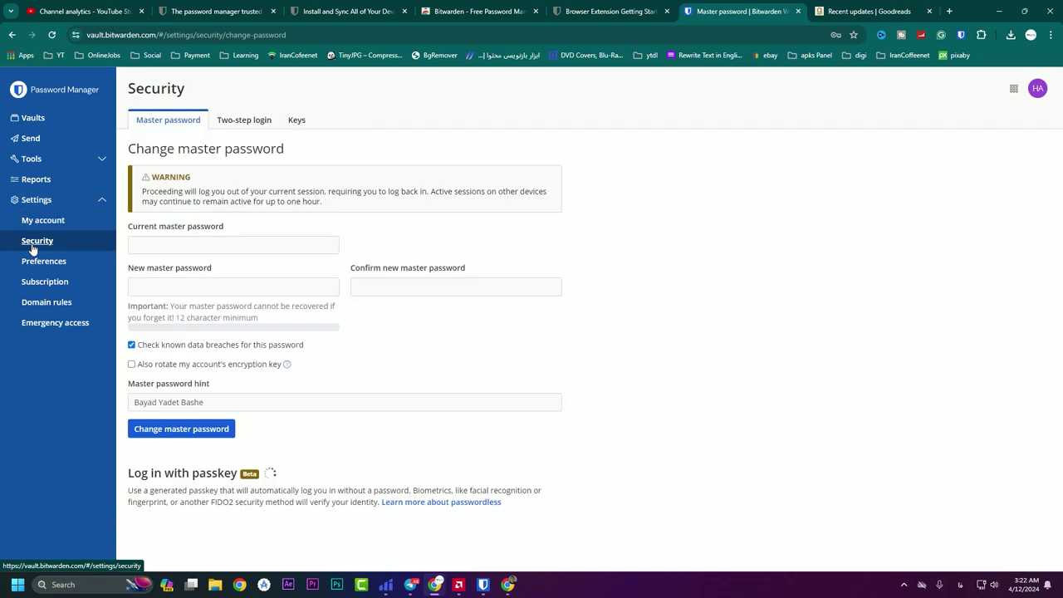
click(222, 125)
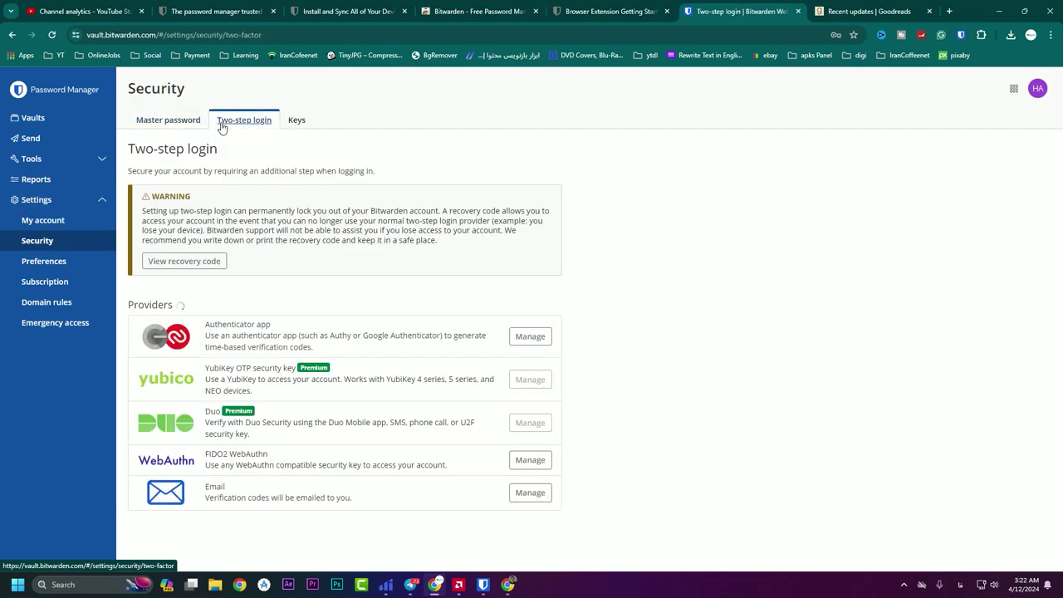
click(175, 262)
click(447, 143)
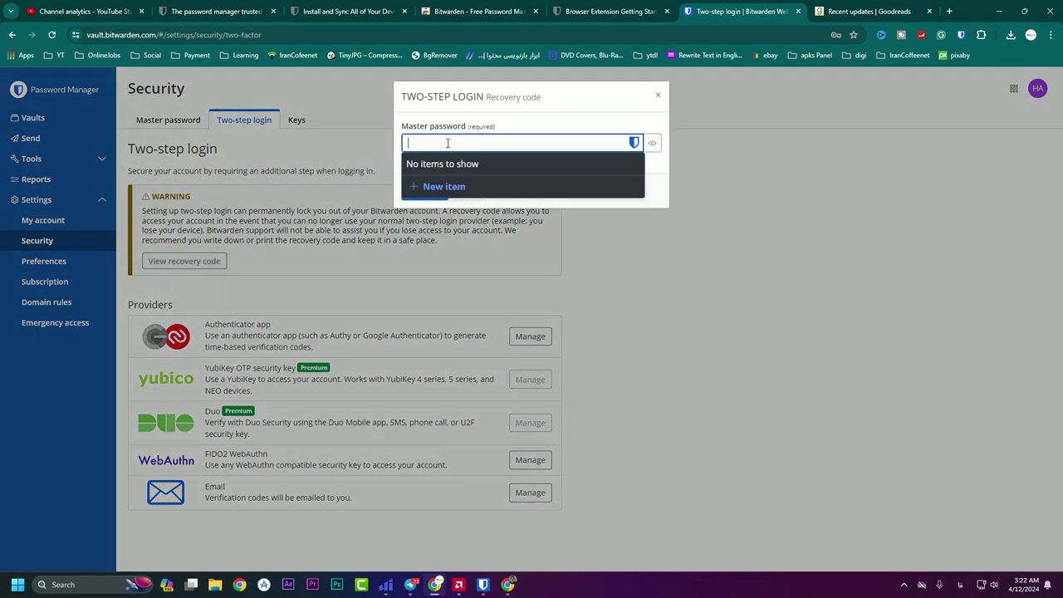